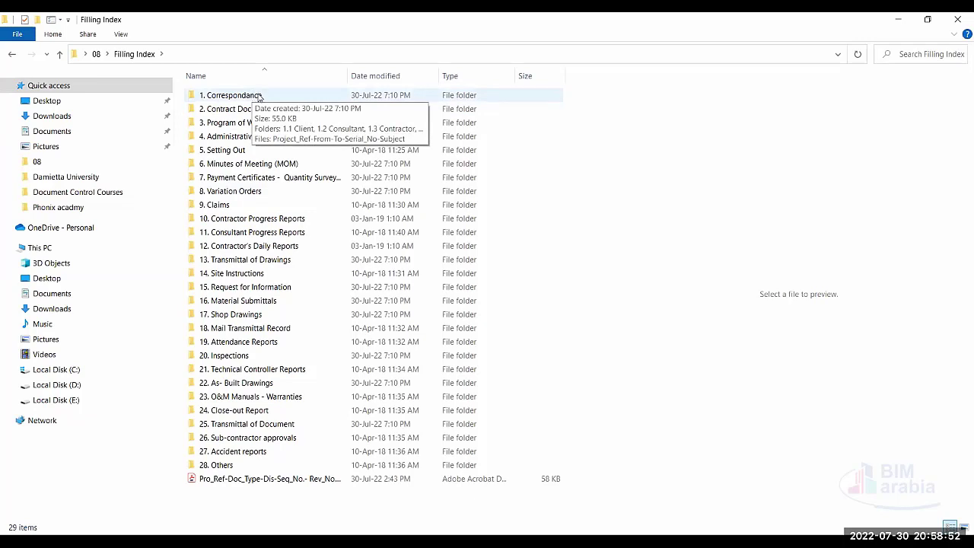
Step: Open 1. Correspondance and go through the CLI-CONS, CLI-CONT and CLI-OTHERS subfolders of 1.1 Client
{"action": "left_click", "coordinate": [258, 96]}
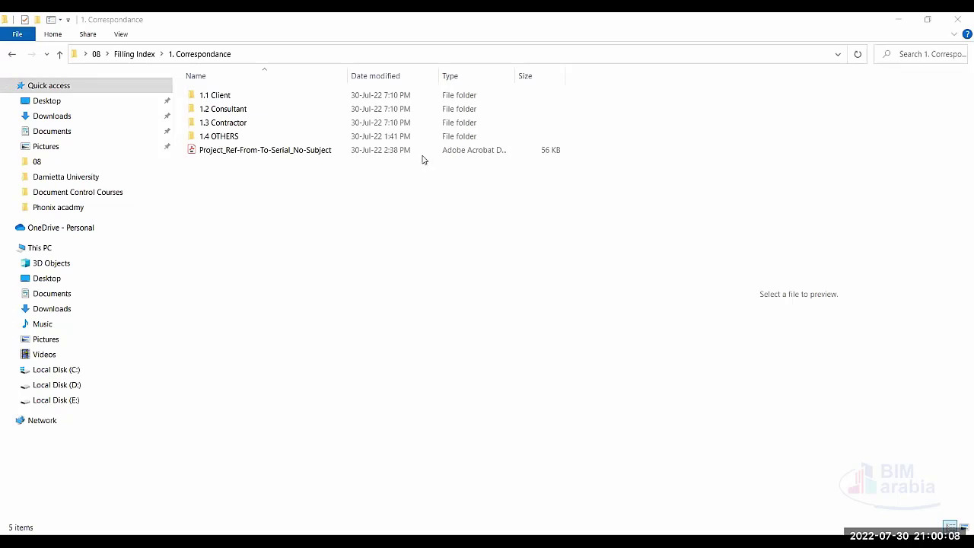
{"action": "double_click", "coordinate": [256, 99]}
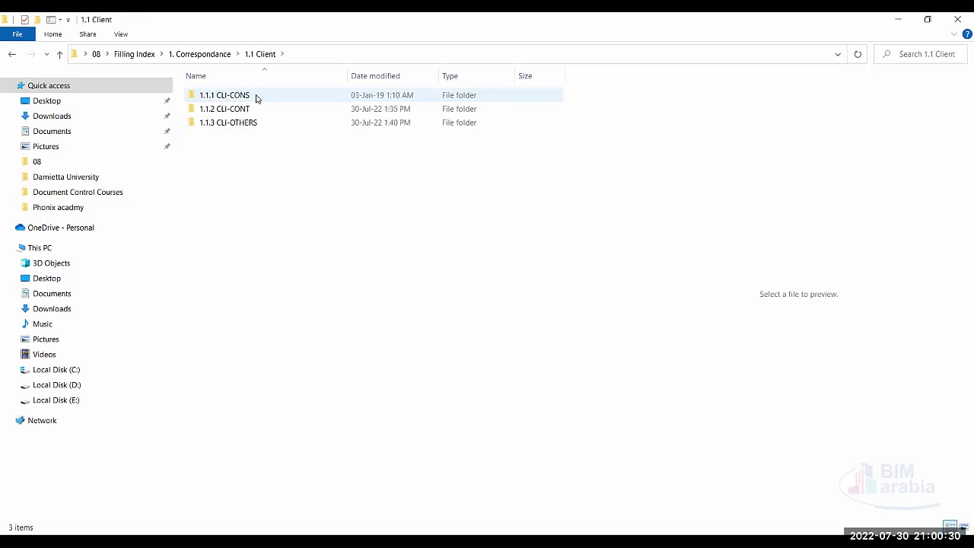
{"action": "double_click", "coordinate": [296, 94]}
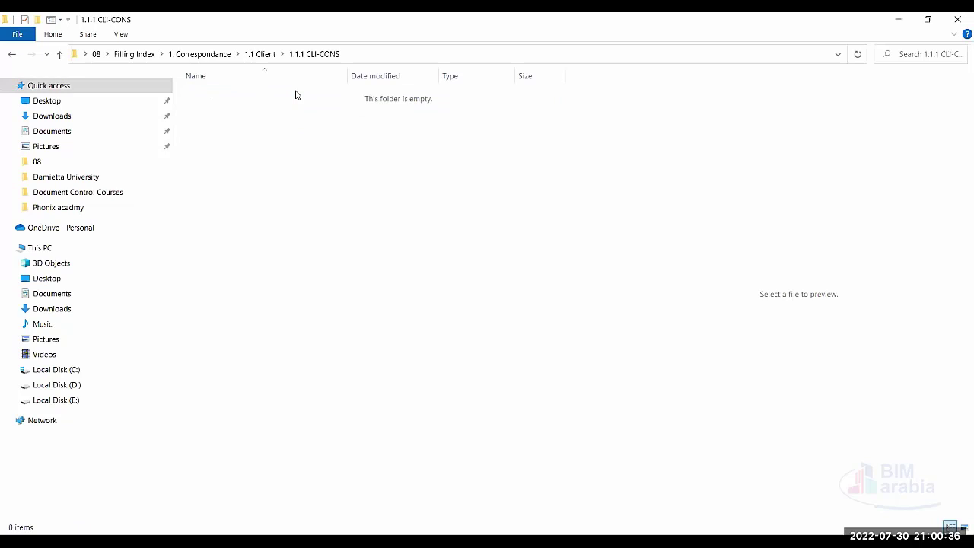
{"action": "key", "text": "alt+Left"}
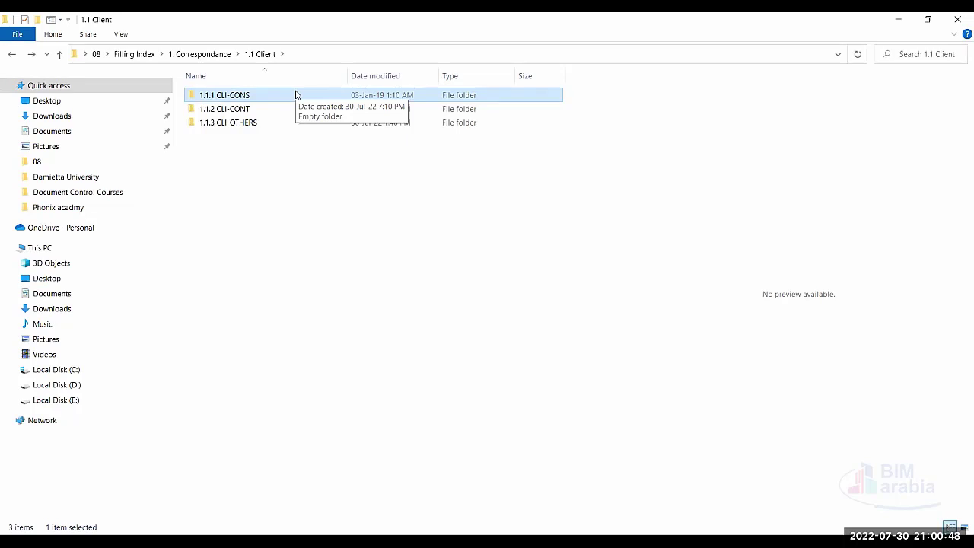
{"action": "left_click", "coordinate": [226, 111]}
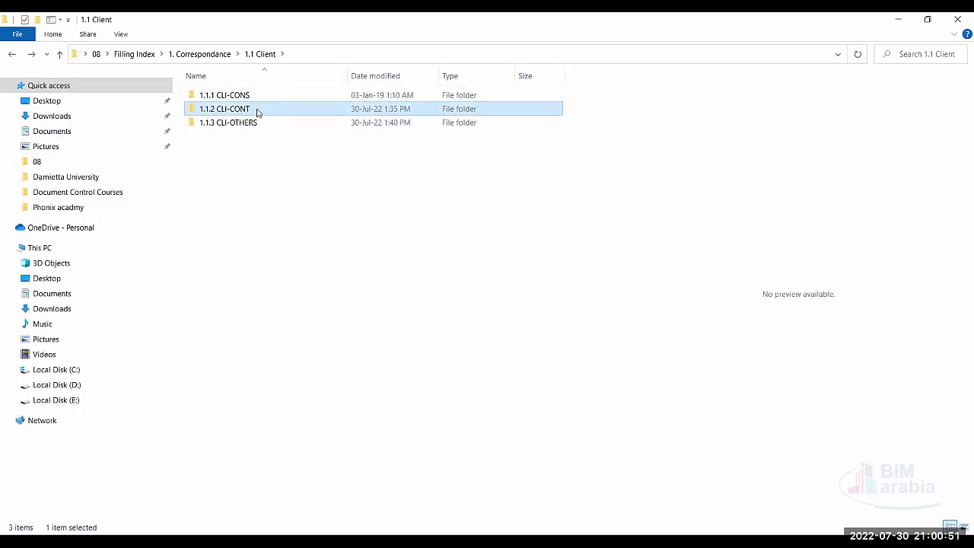
{"action": "left_click", "coordinate": [215, 127]}
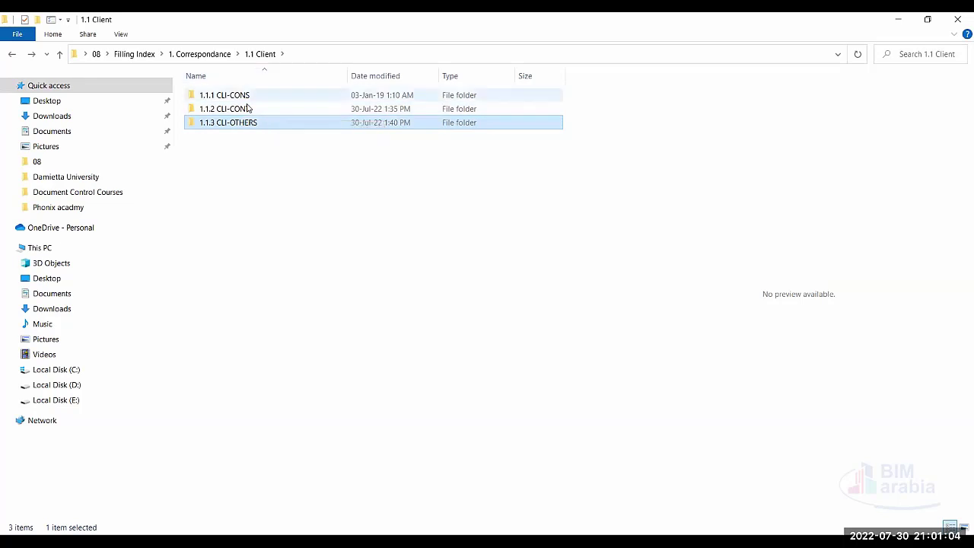
Step: Open the 1.2 Consultant correspondence folder and go through its CONS-CLI, CONS-CONT and CONS-OTHERS subfolders
{"action": "left_click", "coordinate": [204, 55]}
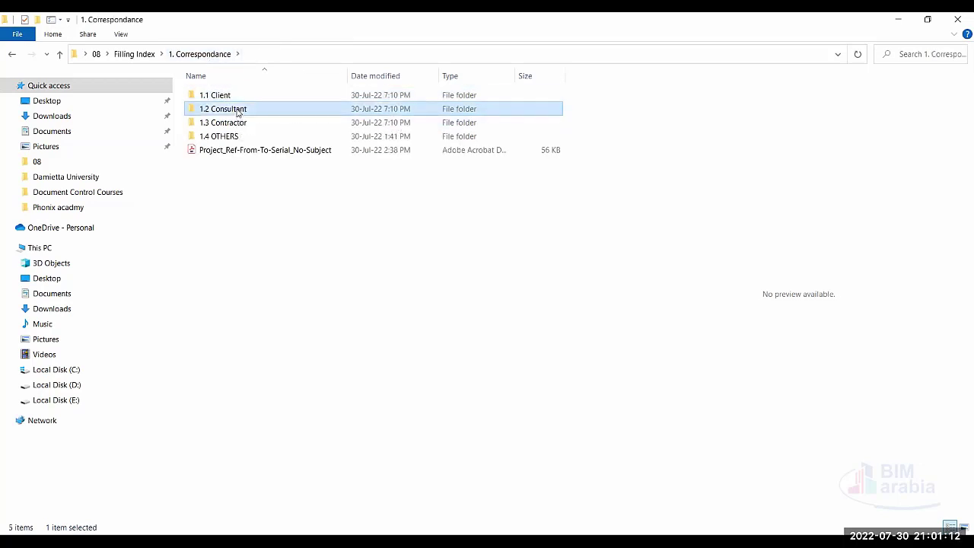
{"action": "double_click", "coordinate": [228, 110]}
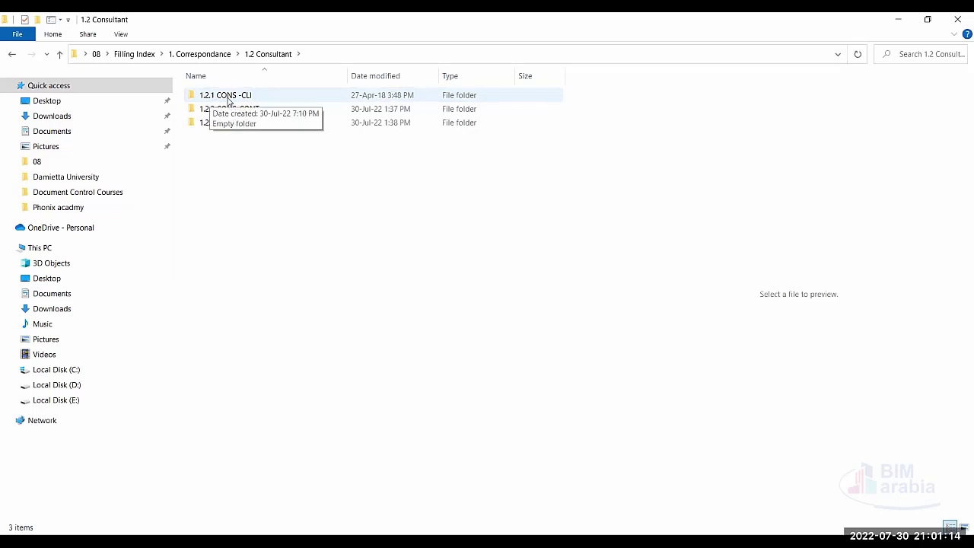
{"action": "left_click", "coordinate": [266, 97]}
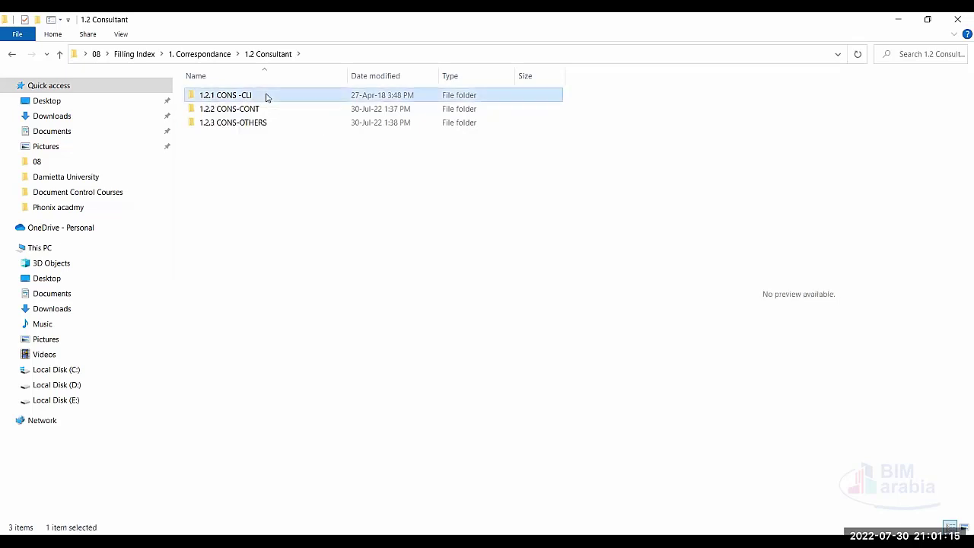
{"action": "left_click", "coordinate": [221, 113]}
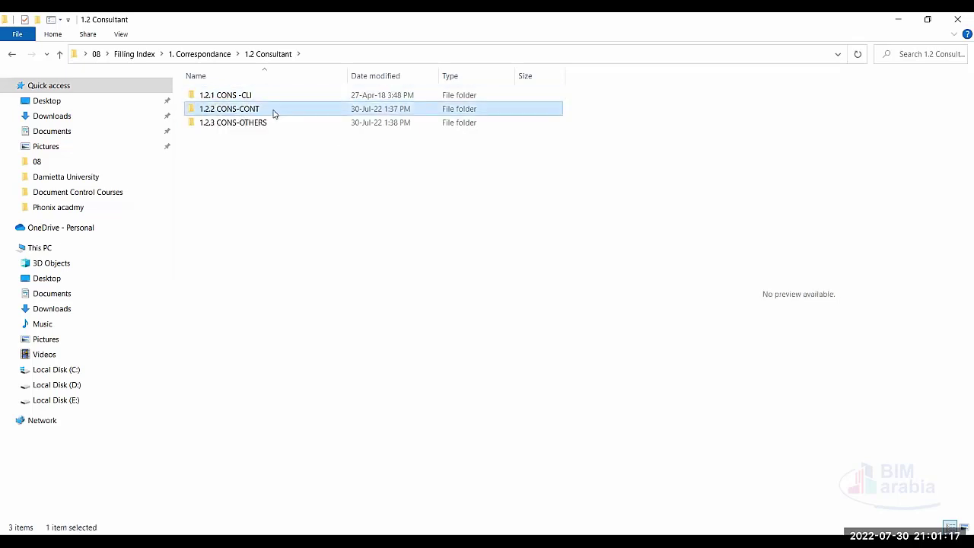
{"action": "left_click", "coordinate": [218, 128]}
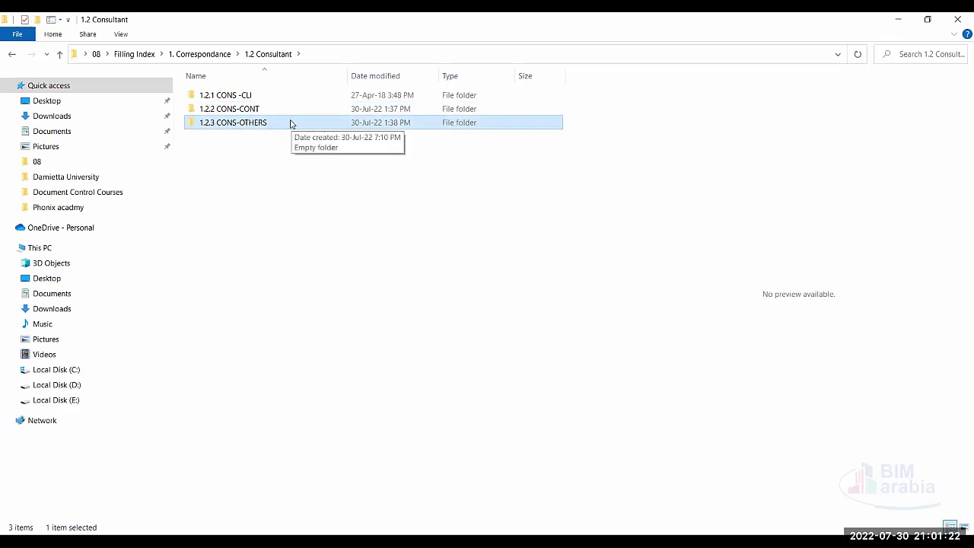
Step: Open the 1.3 Contractor correspondence folder and go through its CONT-CLI, CONT-CONS and CONT-OTHERS subfolders
{"action": "left_click", "coordinate": [202, 54]}
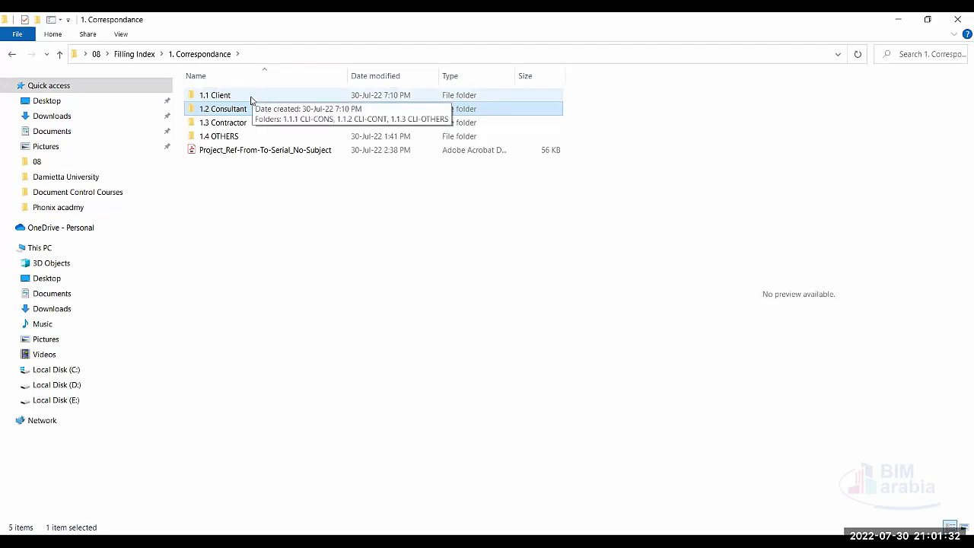
{"action": "left_click", "coordinate": [294, 123]}
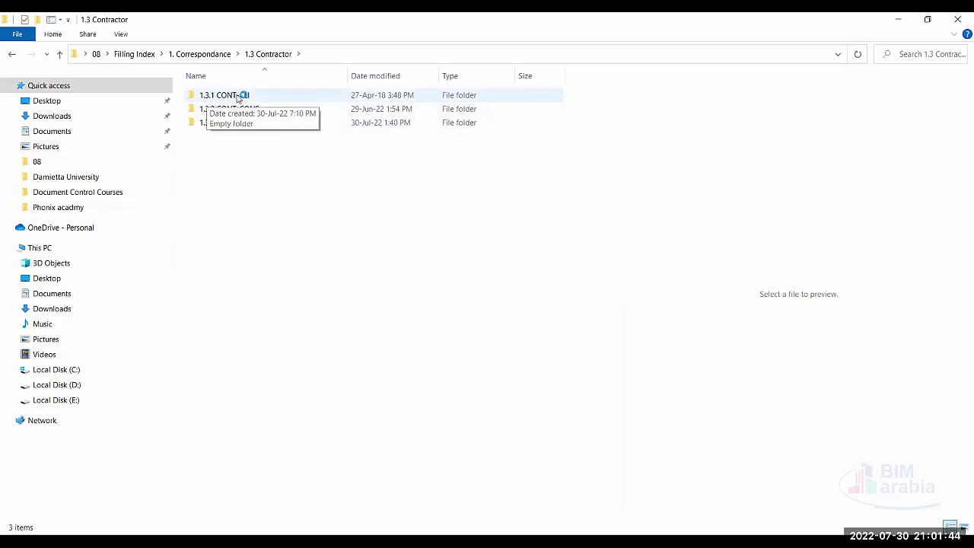
{"action": "left_click", "coordinate": [276, 96]}
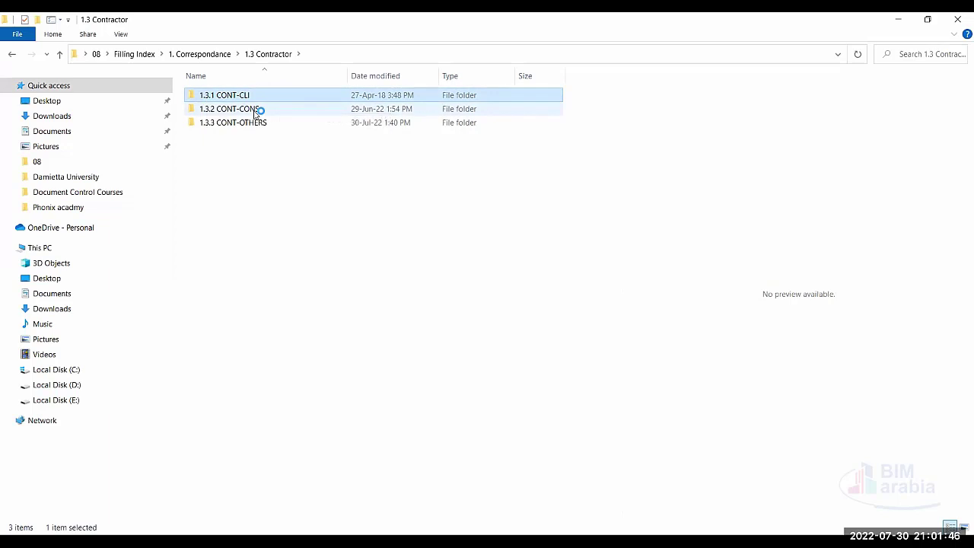
{"action": "left_click", "coordinate": [255, 111]}
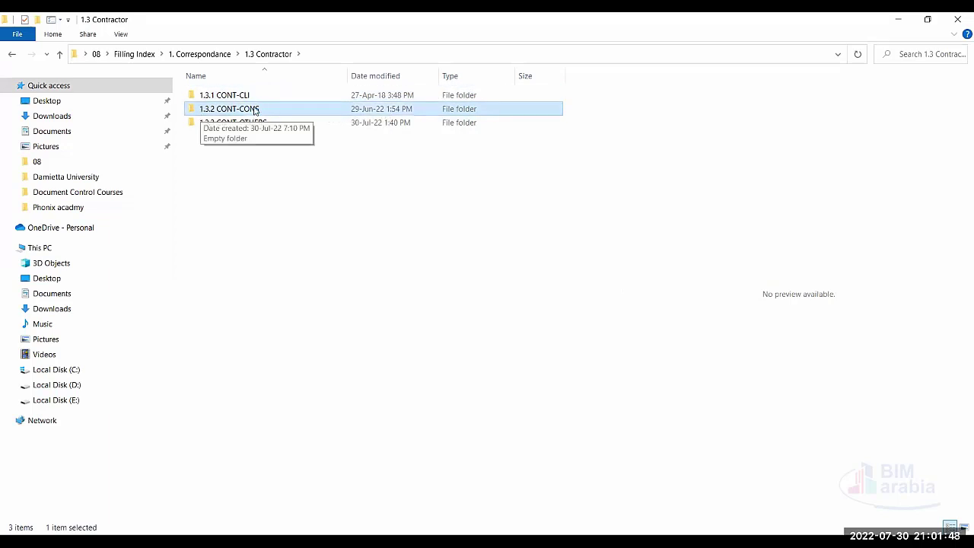
{"action": "left_click", "coordinate": [265, 129]}
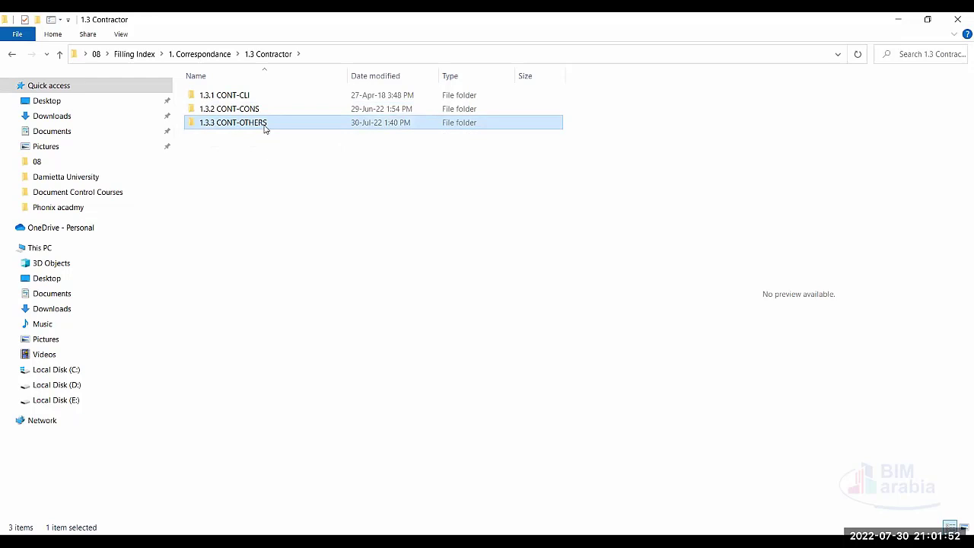
Step: Preview the Project_Ref-From-To-Serial_No-Subject PDF in the 1. Correspondance folder
{"action": "left_click", "coordinate": [218, 54]}
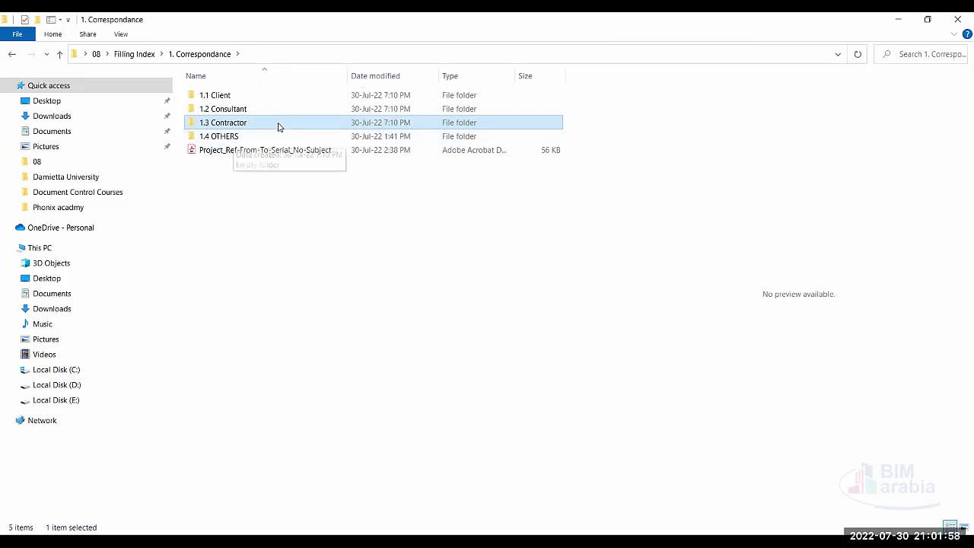
{"action": "left_click", "coordinate": [293, 218]}
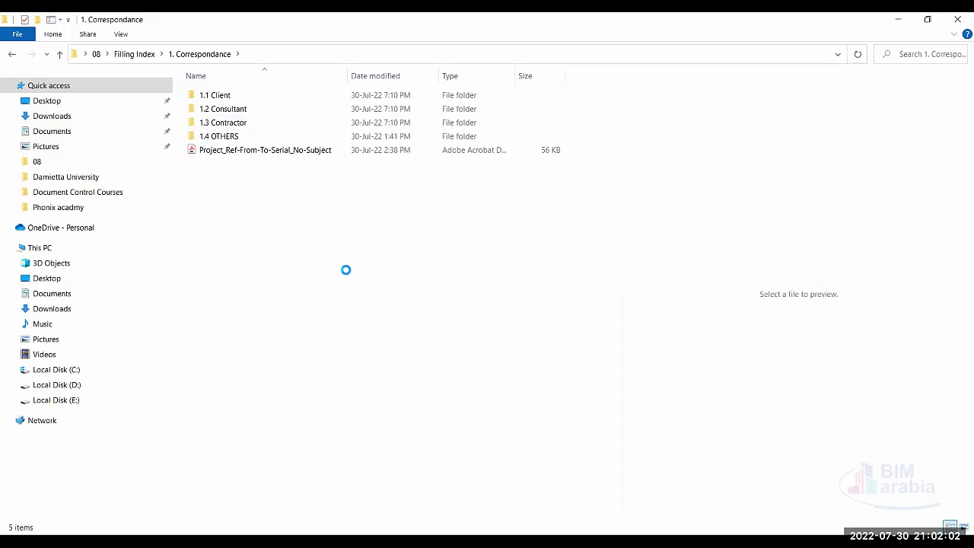
{"action": "left_click", "coordinate": [134, 54]}
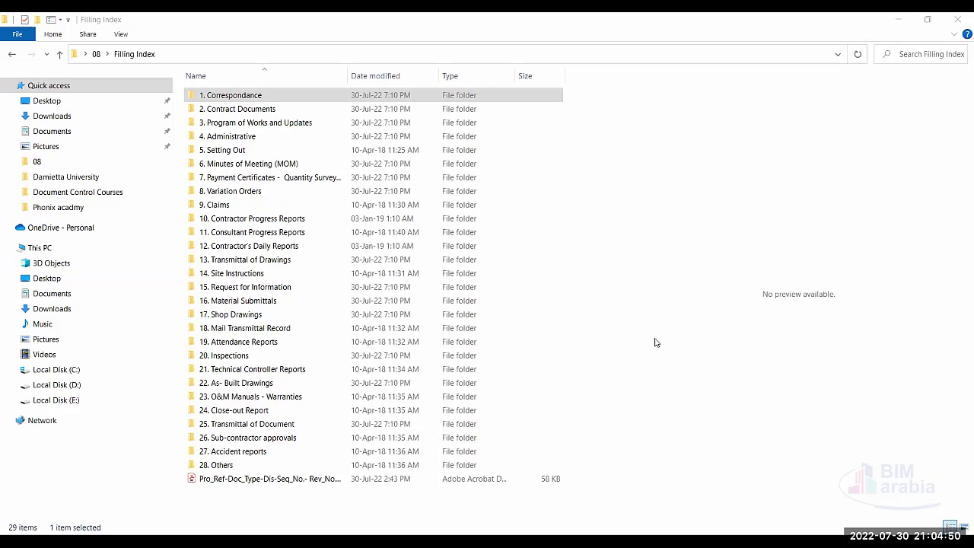
{"action": "double_click", "coordinate": [298, 99]}
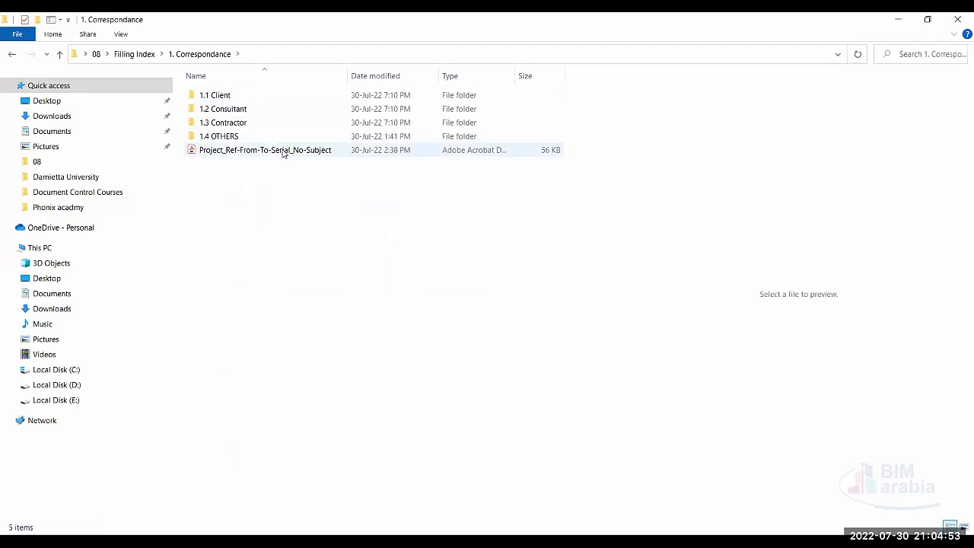
{"action": "left_click", "coordinate": [352, 152]}
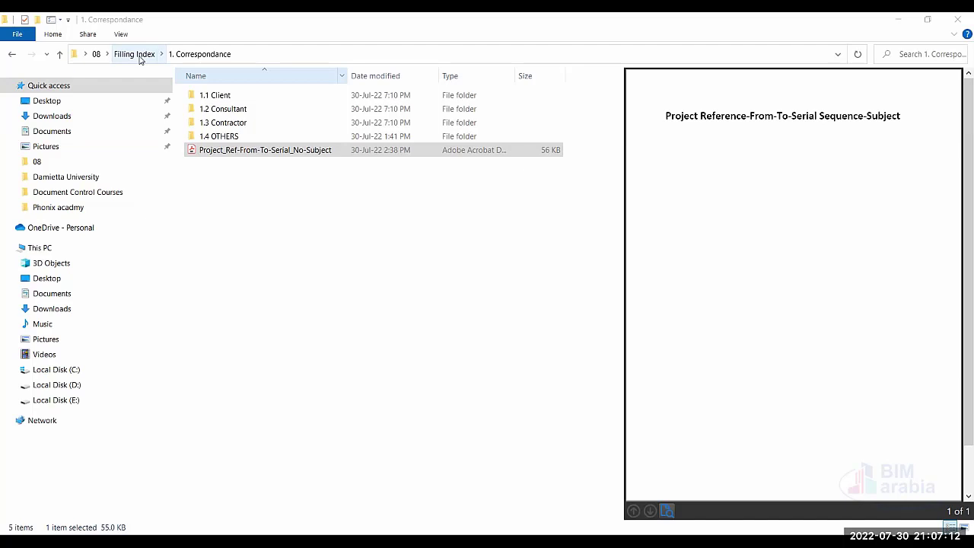
Step: Return to the Filling Index folder and open 2. Contract Documents to review its subfolders
{"action": "left_click", "coordinate": [141, 60]}
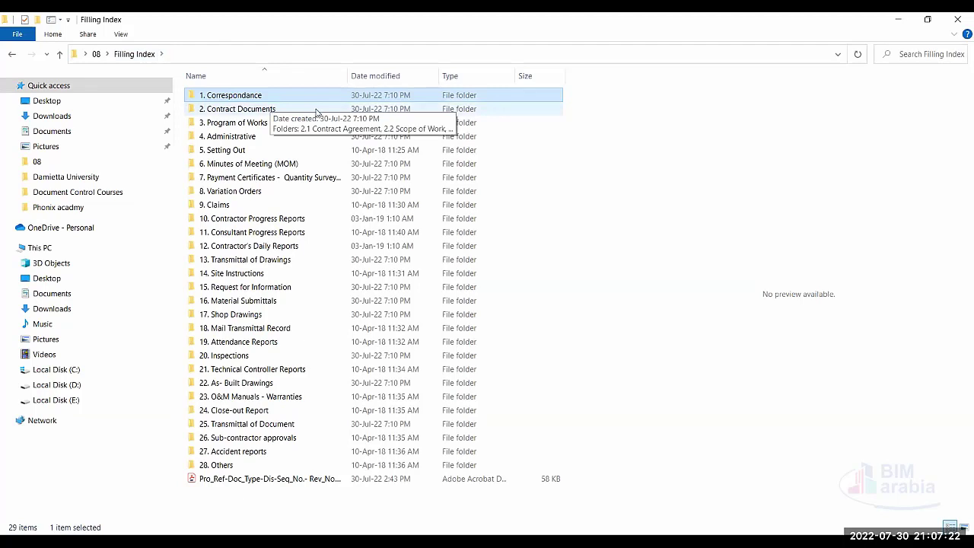
{"action": "left_click", "coordinate": [260, 109]}
{"action": "key", "text": "Return"}
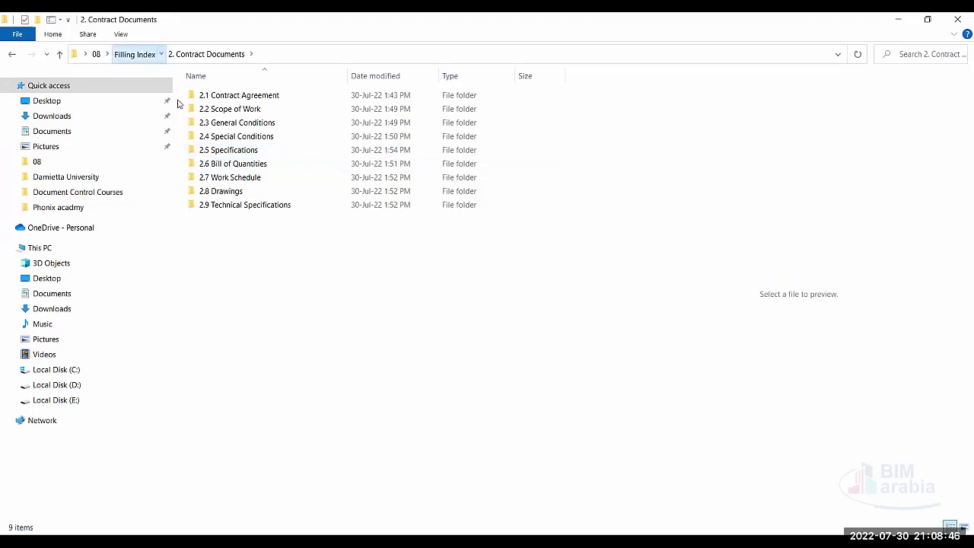
Step: Open 3. Program of Works and Updates from Filling Index and inspect its Baseline Schedule and Look-ahead schedule folders
{"action": "key", "text": "alt+Up"}
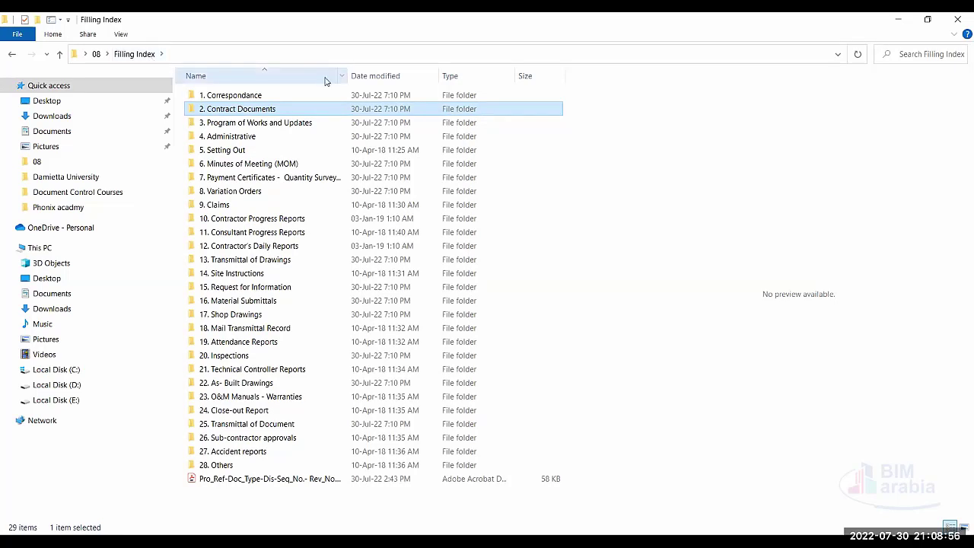
{"action": "double_click", "coordinate": [305, 124]}
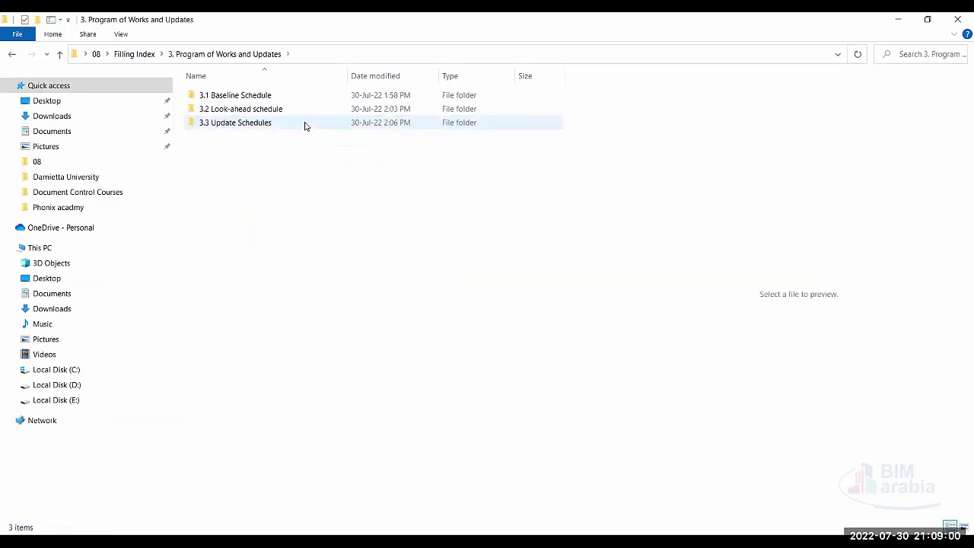
{"action": "left_click", "coordinate": [251, 98]}
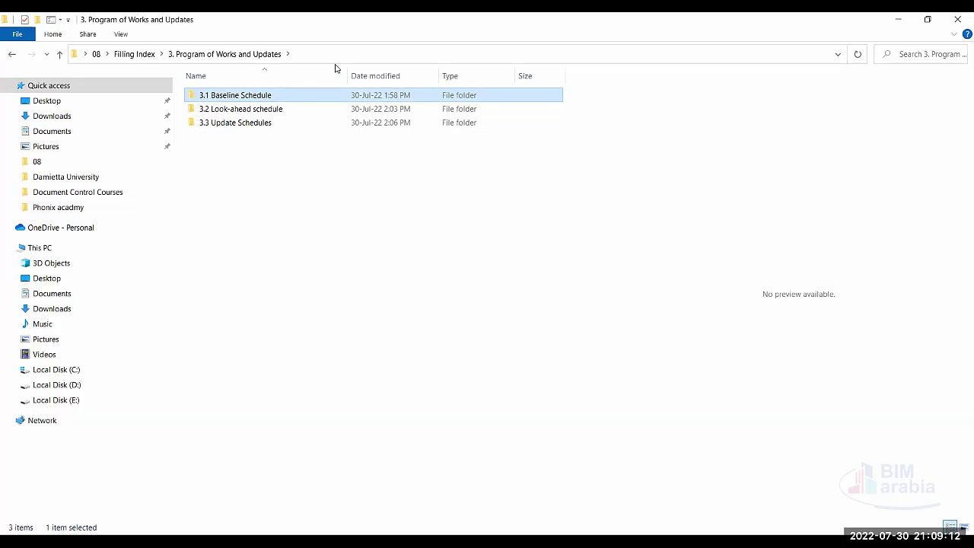
{"action": "left_click", "coordinate": [287, 111]}
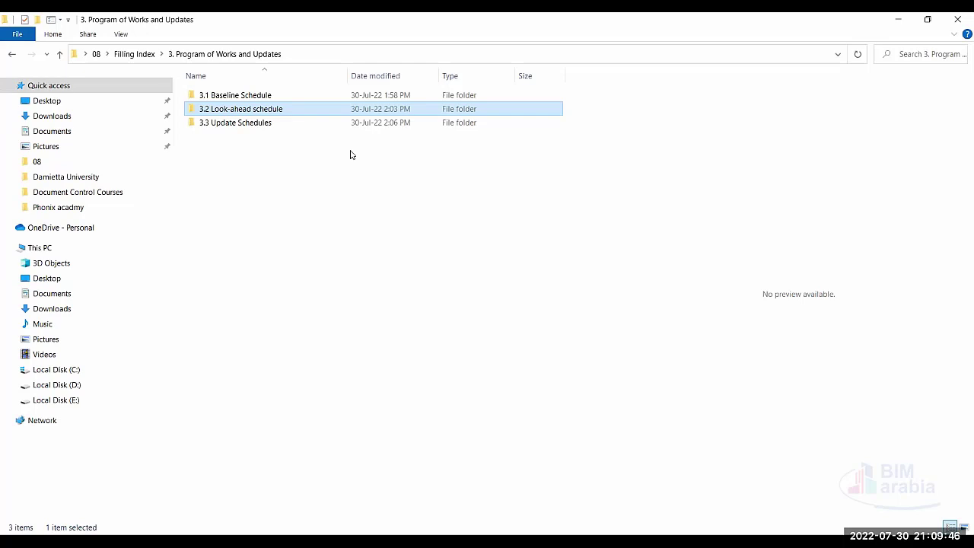
{"action": "double_click", "coordinate": [293, 113]}
{"action": "key", "text": "alt+Left"}
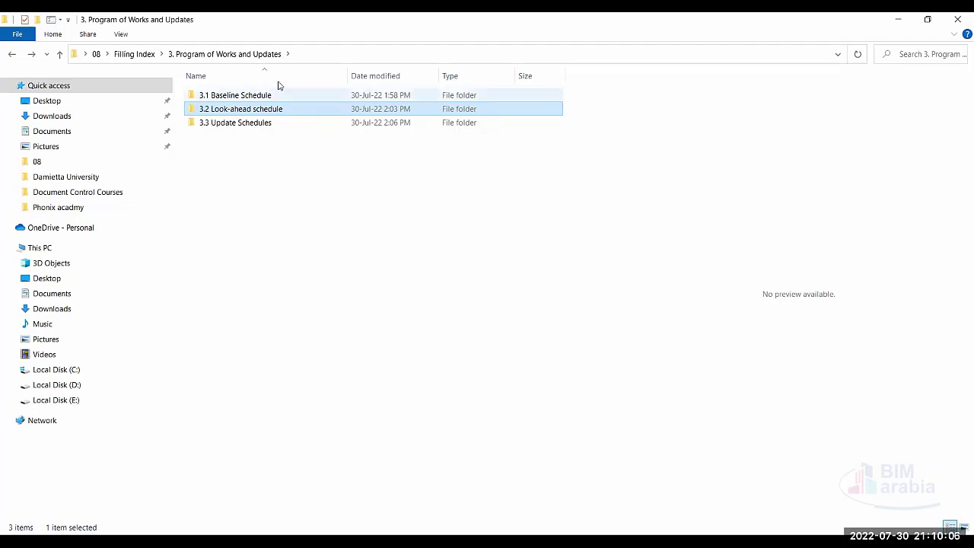
Step: In 4. Administrative, inspect the Organization chart folder under 4.1 Consultant, and select the 4.2 Contractor folder
{"action": "key", "text": "alt+Up"}
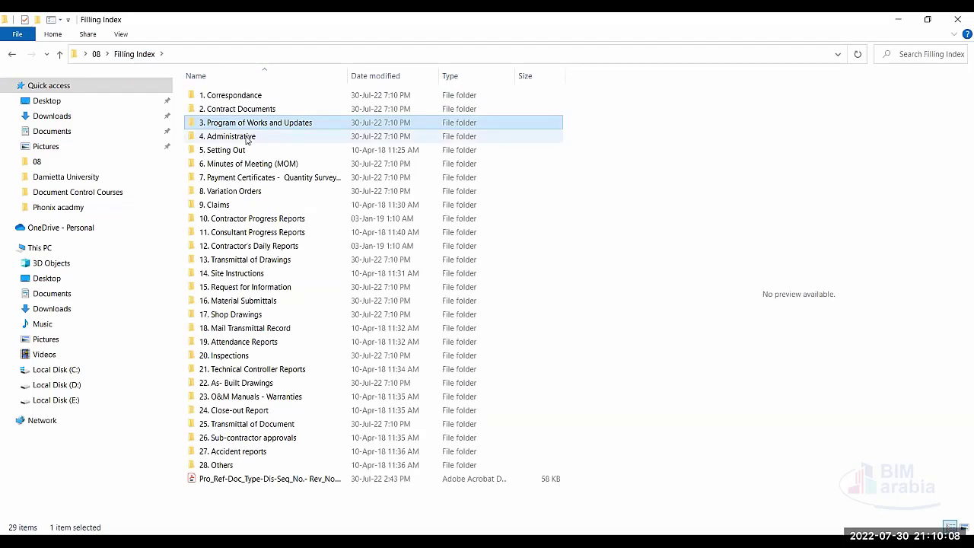
{"action": "left_click", "coordinate": [251, 137]}
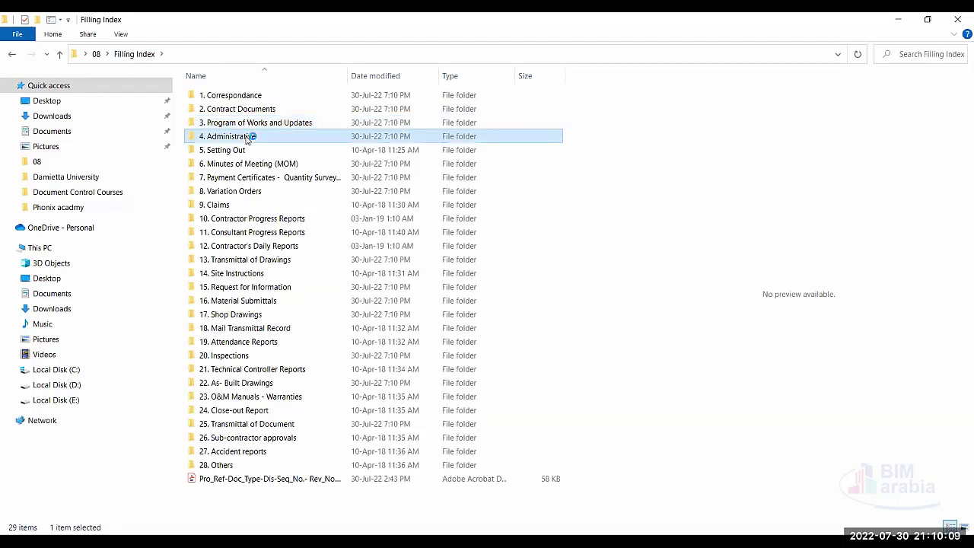
{"action": "double_click", "coordinate": [415, 136]}
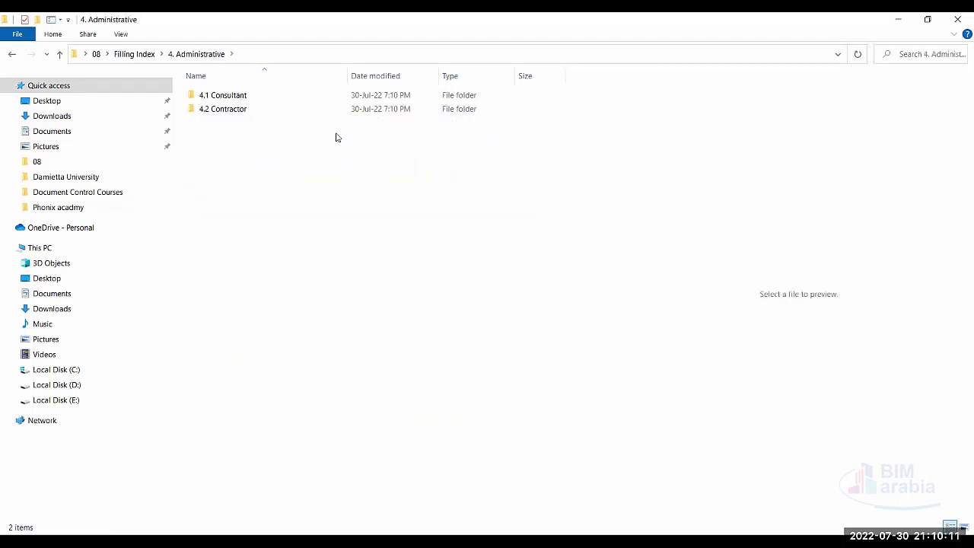
{"action": "double_click", "coordinate": [253, 99]}
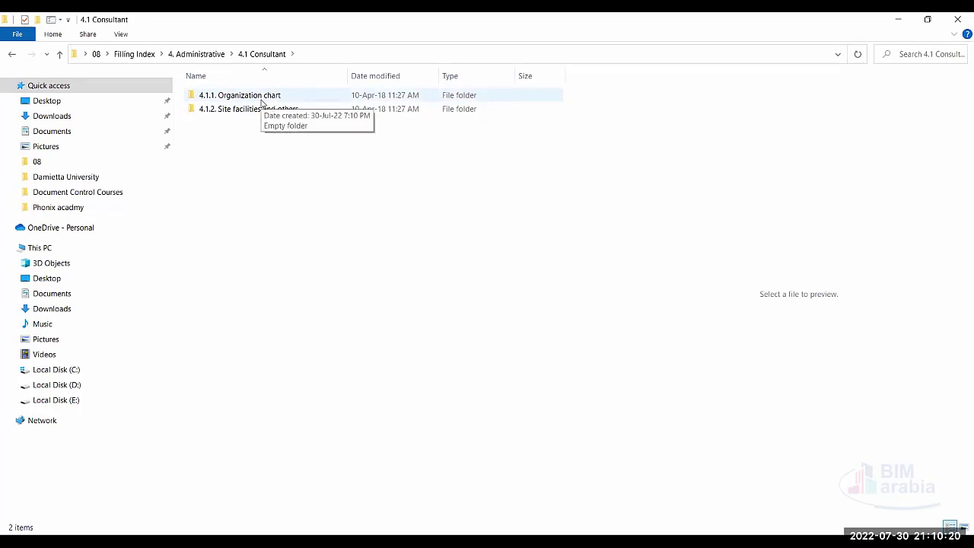
{"action": "double_click", "coordinate": [261, 100]}
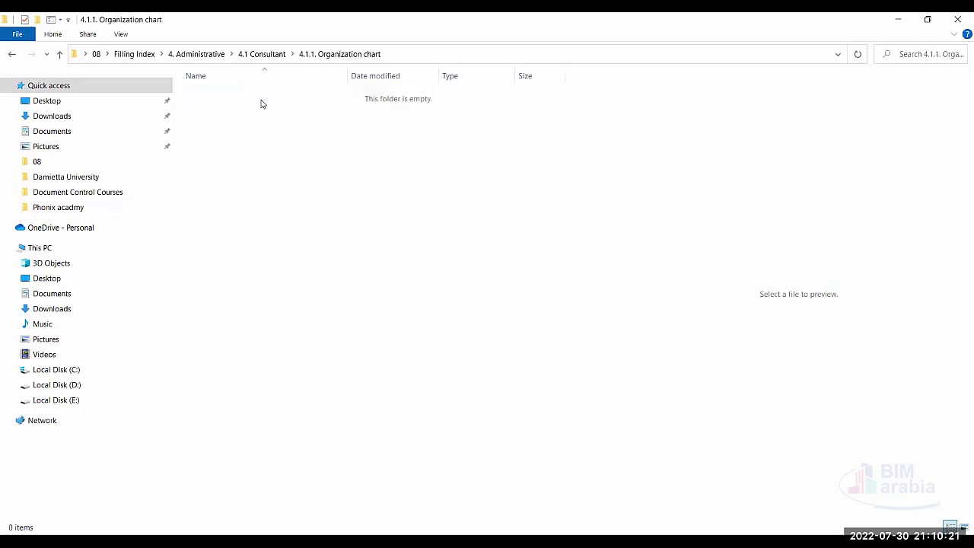
{"action": "left_click", "coordinate": [262, 54]}
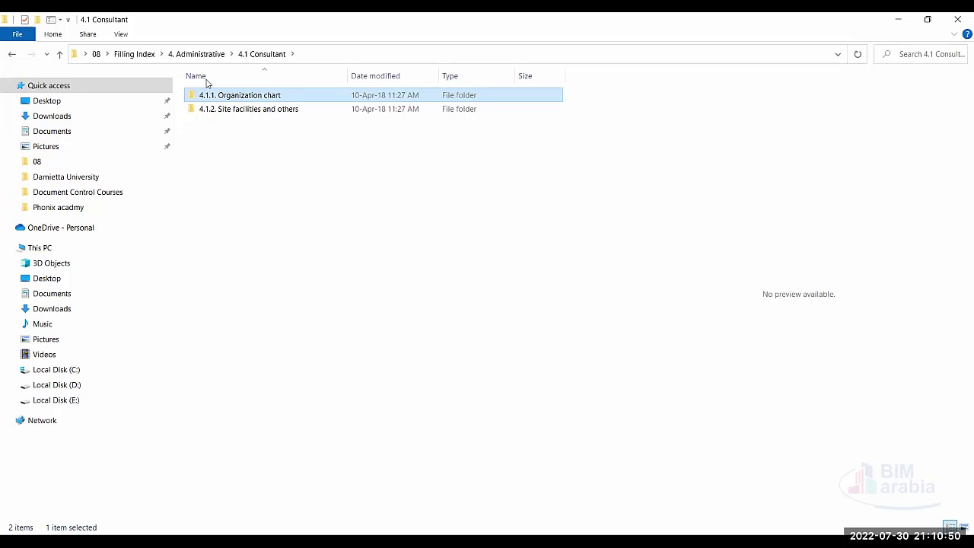
{"action": "key", "text": "alt+Up"}
{"action": "left_click", "coordinate": [230, 112]}
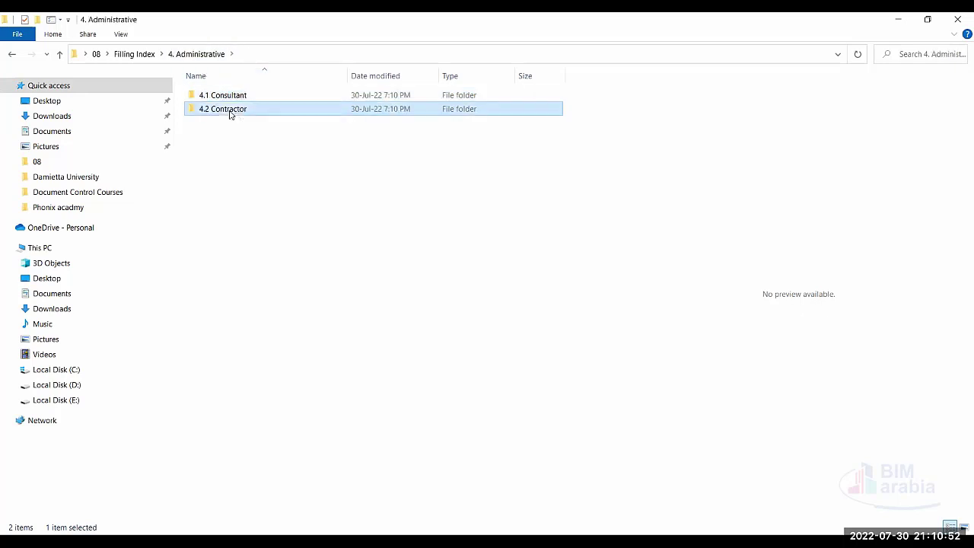
Step: Open 4.2 Contractor, point out its Organization chart and Site facilities and others folders, and return to Filling Index
{"action": "double_click", "coordinate": [230, 112]}
{"action": "left_click", "coordinate": [277, 97]}
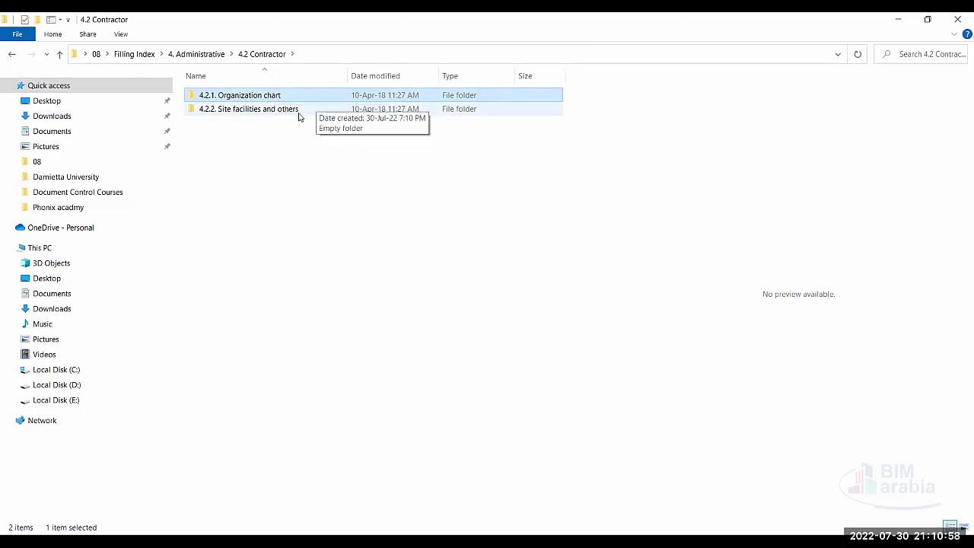
{"action": "left_click", "coordinate": [240, 109]}
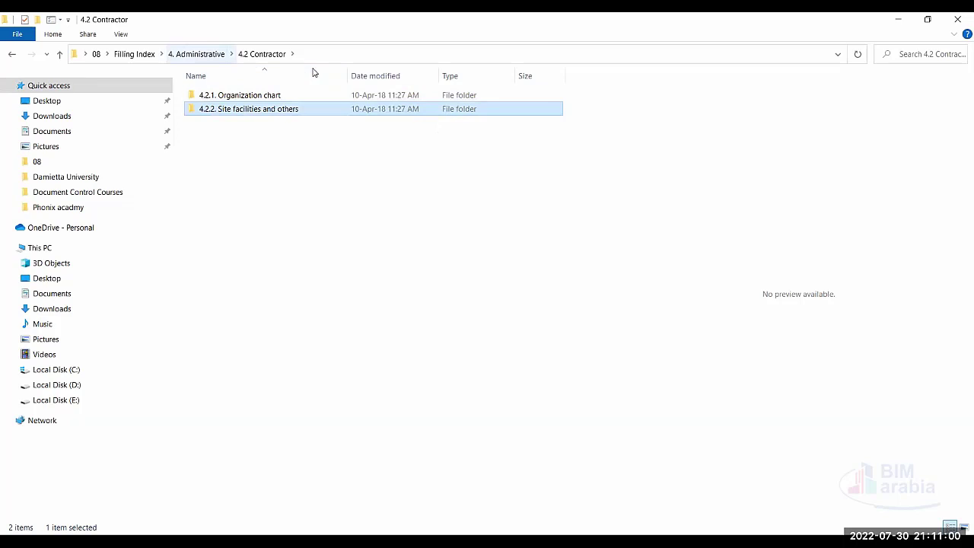
{"action": "key", "text": "alt+Up"}
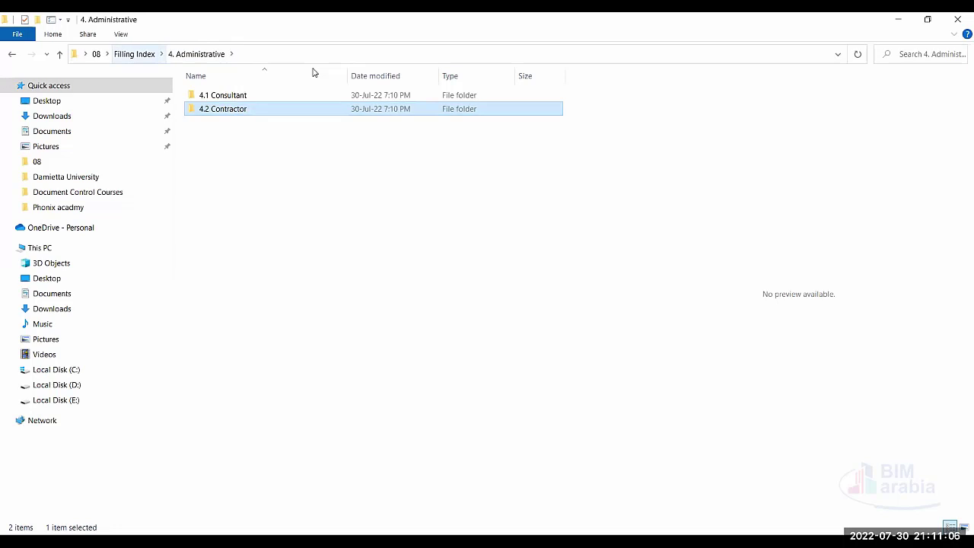
{"action": "key", "text": "alt+Up"}
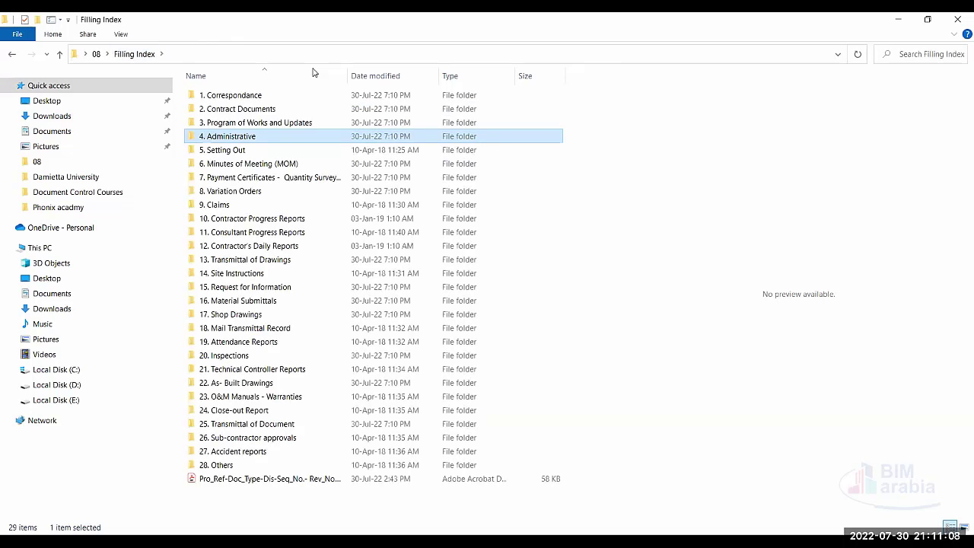
Step: Inspect the 5. Setting Out and 6. Minutes of Meeting (MOM) folders, returning to Filling Index after each
{"action": "left_click", "coordinate": [259, 151]}
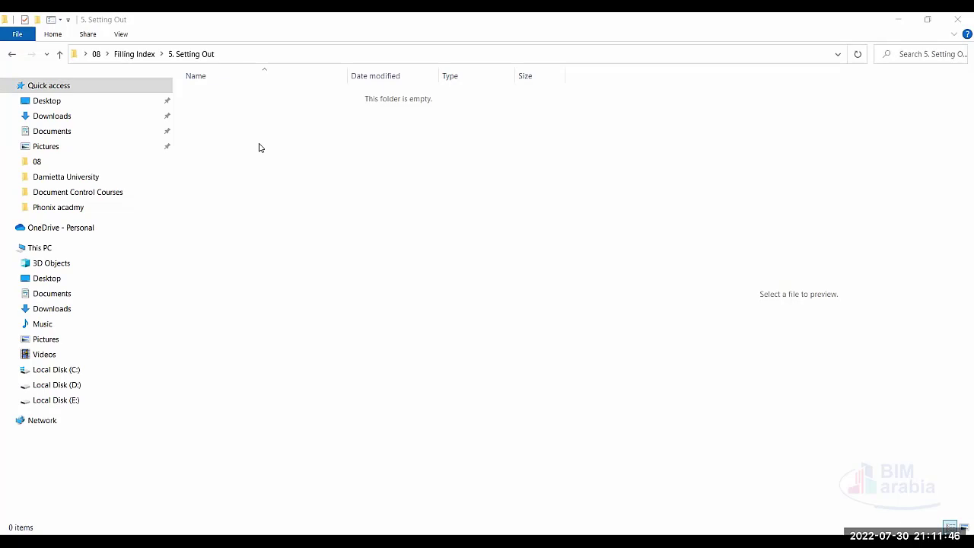
{"action": "left_click", "coordinate": [136, 54]}
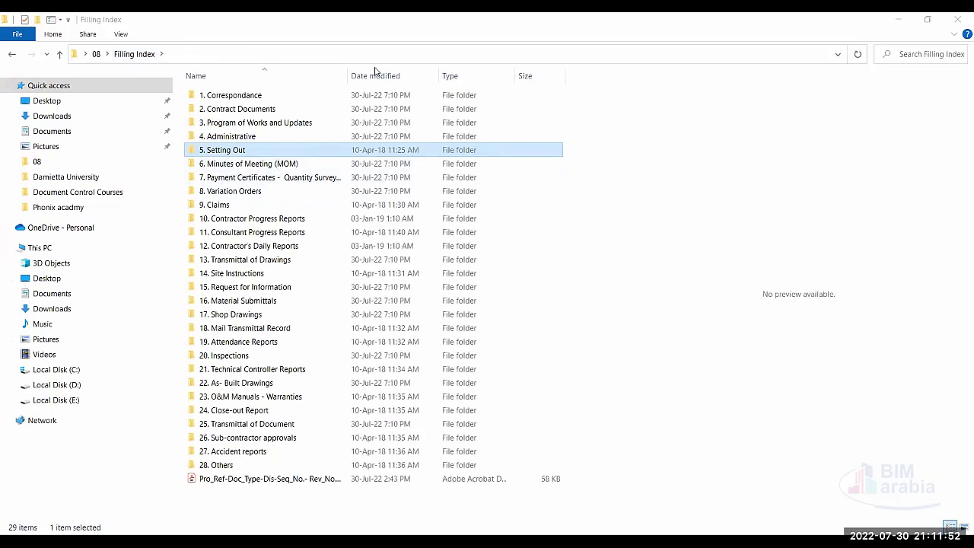
{"action": "left_click", "coordinate": [700, 217]}
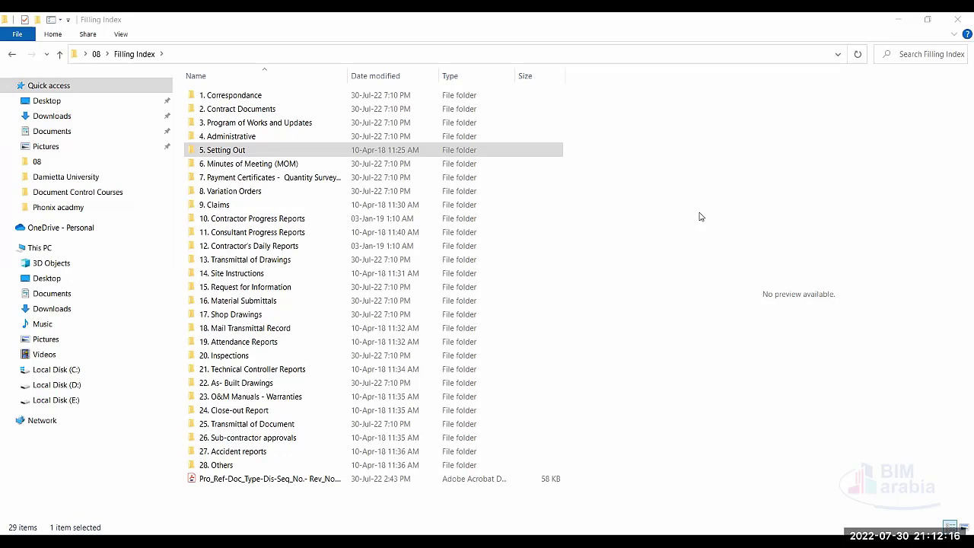
{"action": "left_click", "coordinate": [290, 151]}
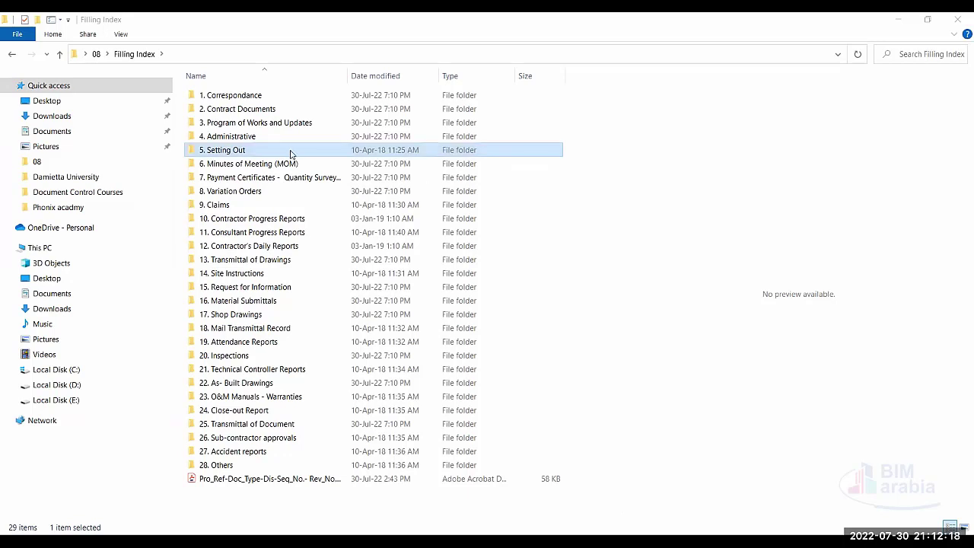
{"action": "double_click", "coordinate": [290, 165]}
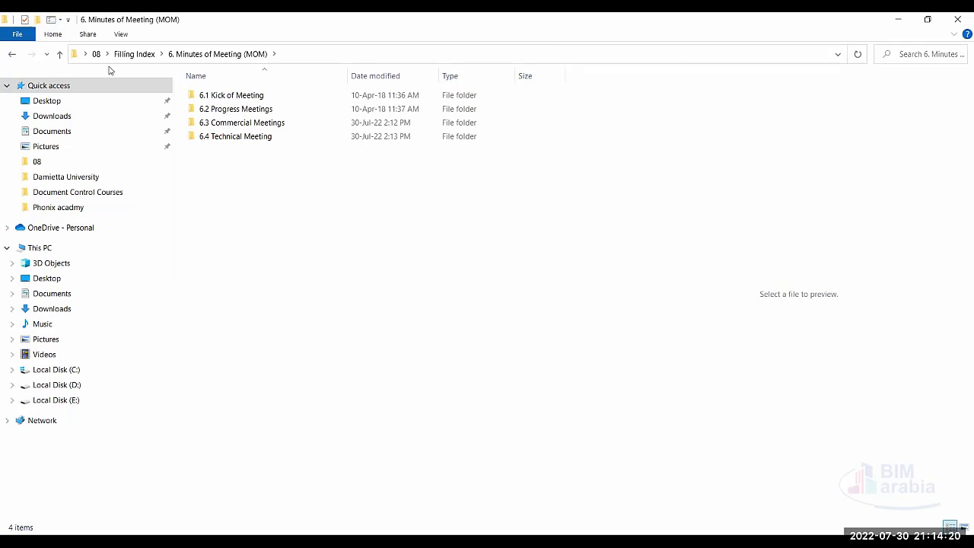
{"action": "left_click", "coordinate": [130, 54]}
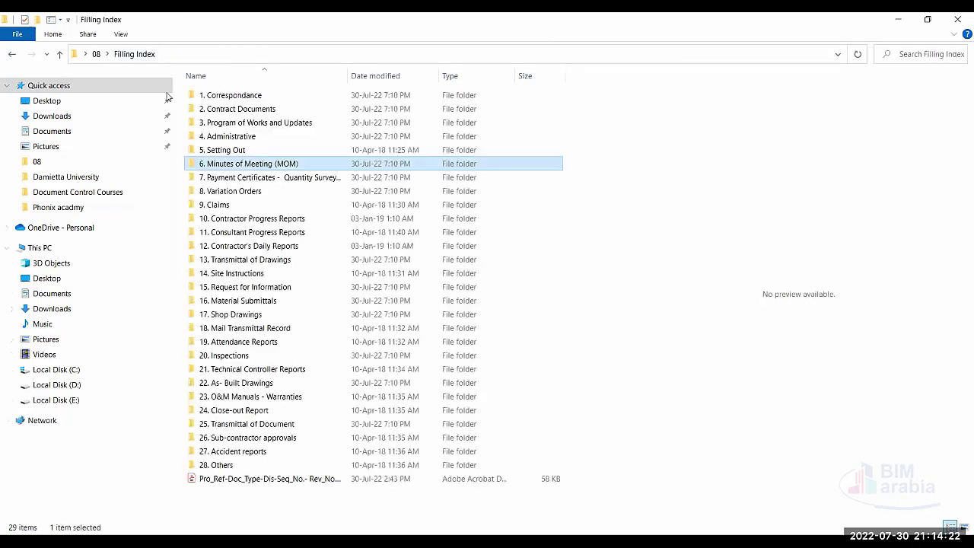
Step: Open 7. Payment Certificates - Quantity Surveying, review its 7.1 IPC and 7.2 IPA folders, and return to Filling Index
{"action": "double_click", "coordinate": [275, 185]}
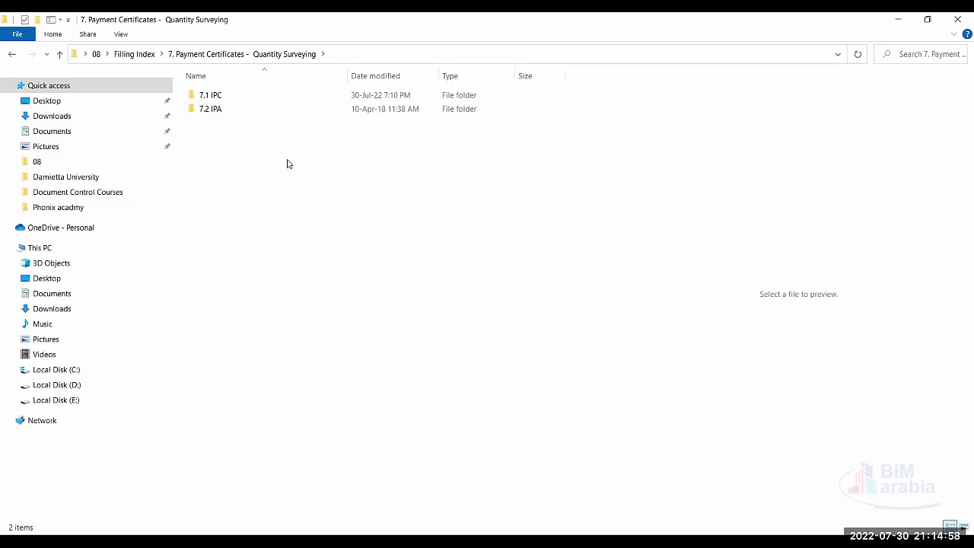
{"action": "double_click", "coordinate": [255, 99]}
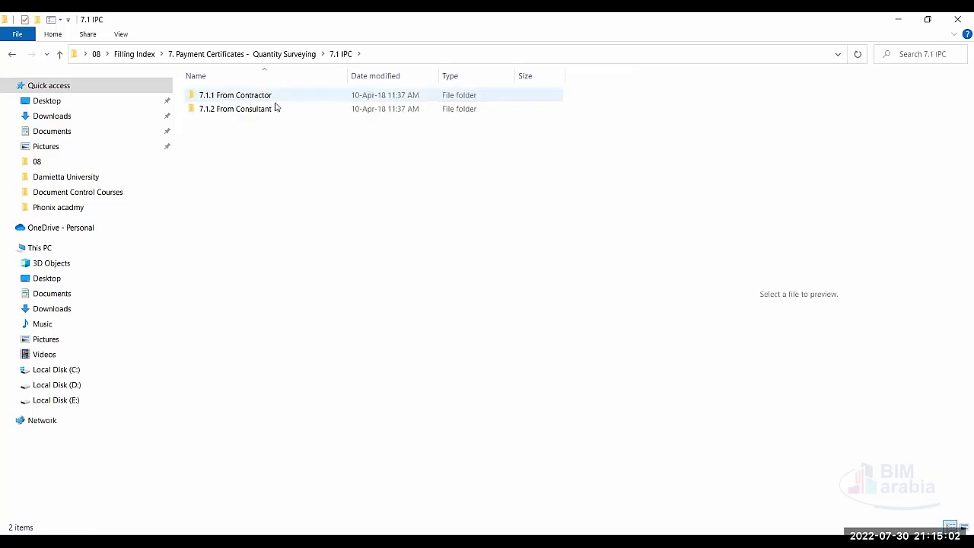
{"action": "left_click", "coordinate": [281, 54]}
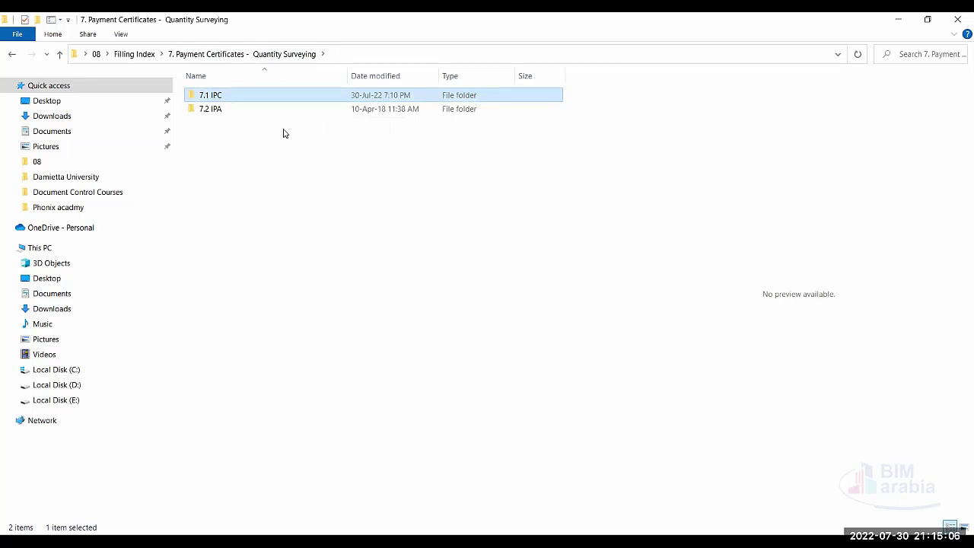
{"action": "left_click", "coordinate": [310, 111]}
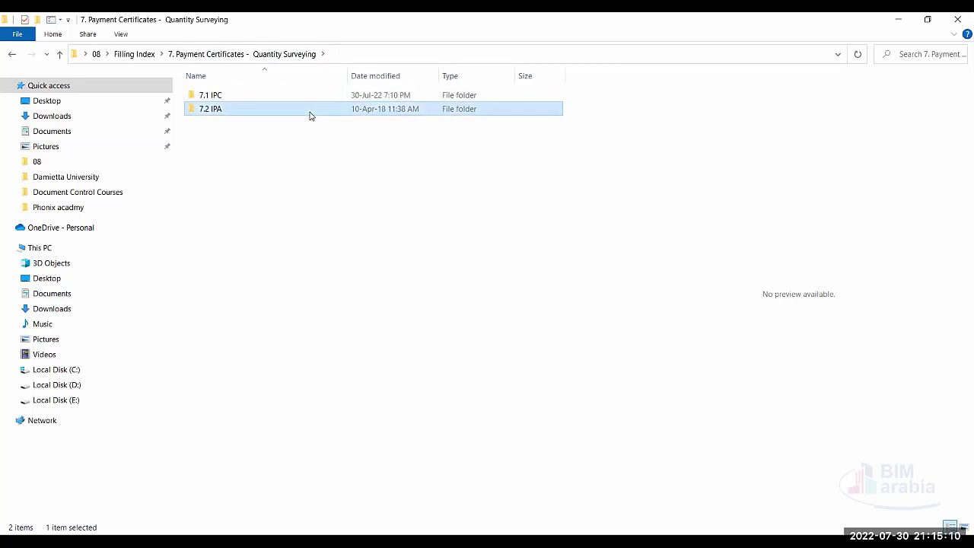
{"action": "key", "text": "Up"}
{"action": "key", "text": "Return"}
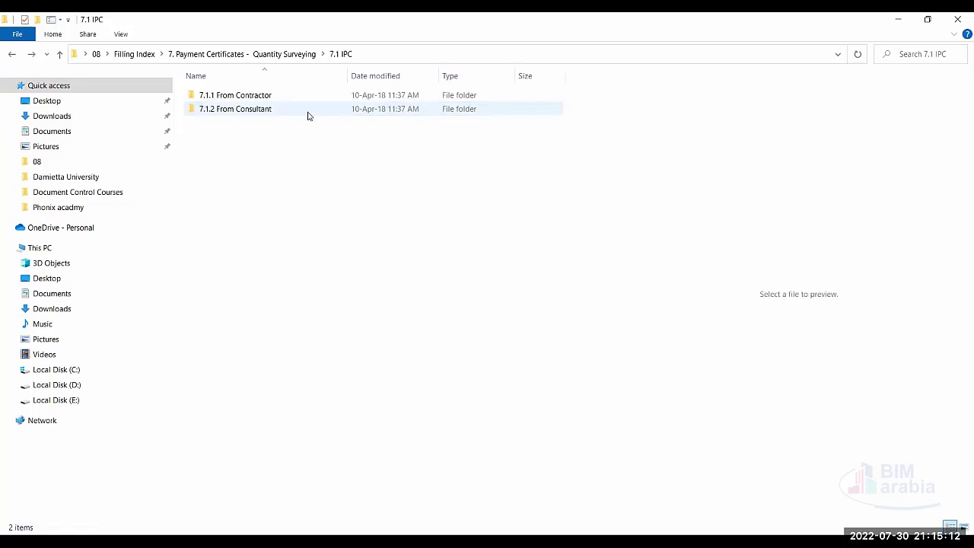
{"action": "left_click", "coordinate": [308, 54]}
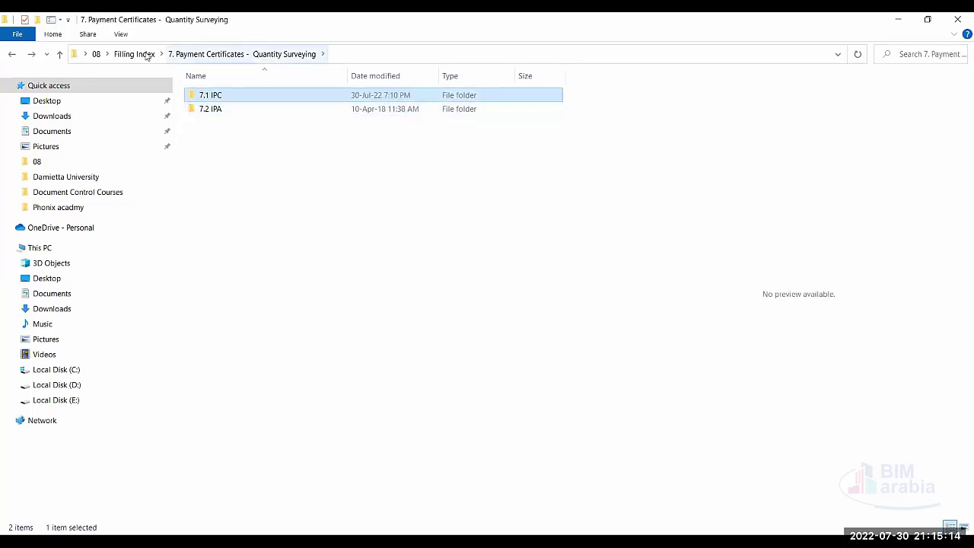
{"action": "left_click", "coordinate": [134, 54]}
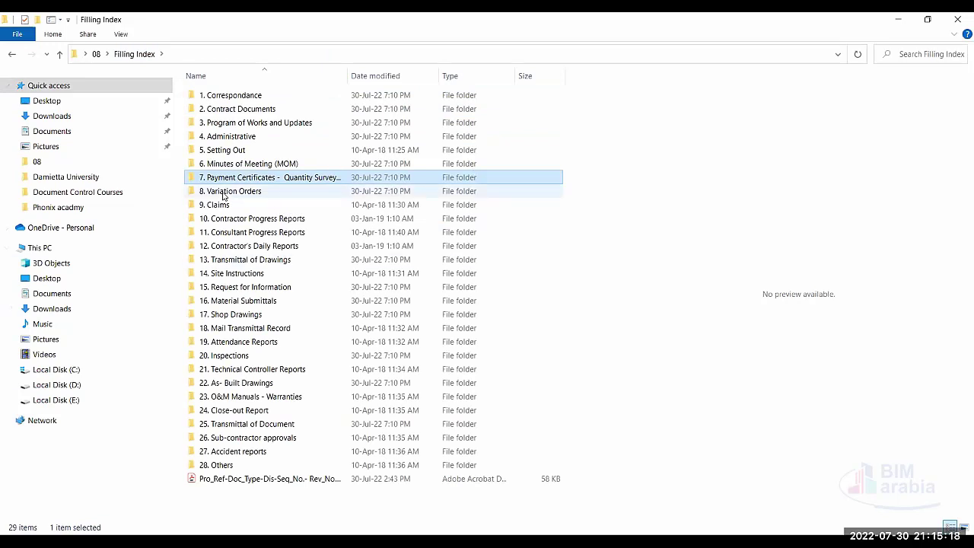
Step: Review the subfolders of 8. Variation Orders, and highlight the progress and daily report folders 10 to 12 in Filling Index
{"action": "double_click", "coordinate": [274, 191]}
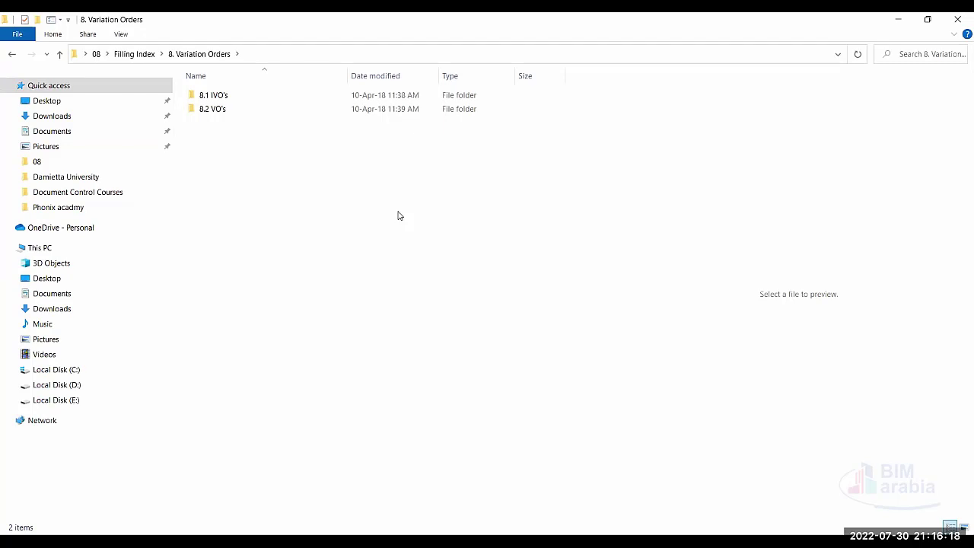
{"action": "left_click", "coordinate": [141, 54]}
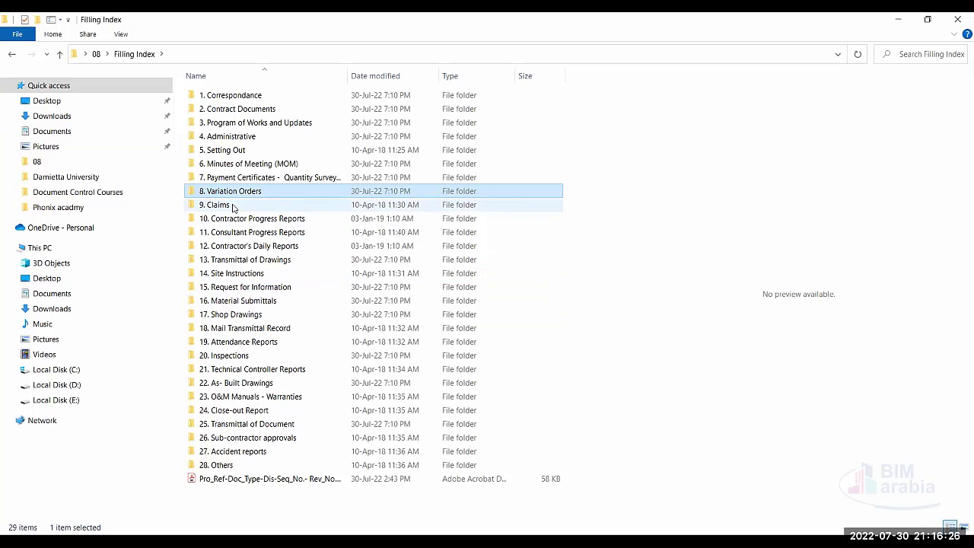
{"action": "left_click", "coordinate": [306, 220]}
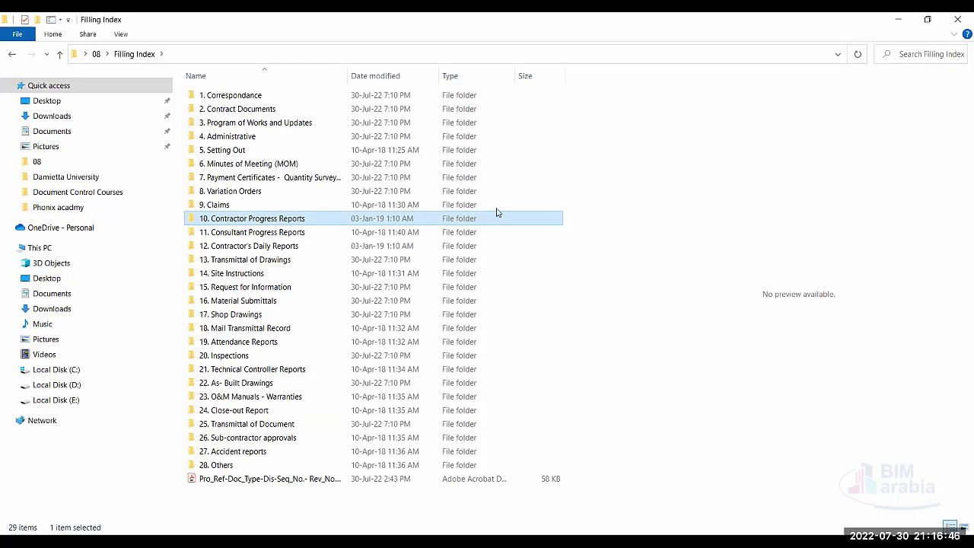
{"action": "left_click", "coordinate": [263, 234]}
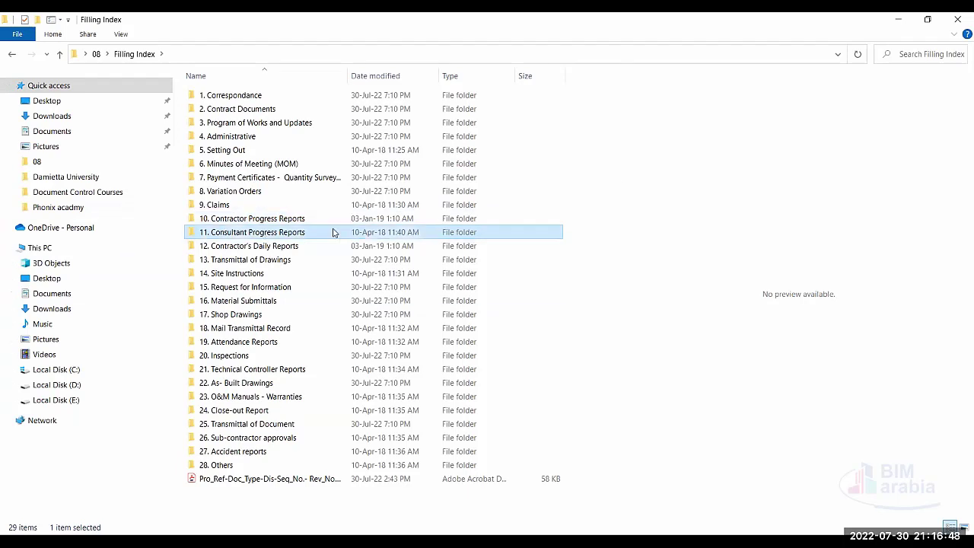
{"action": "left_click", "coordinate": [288, 249]}
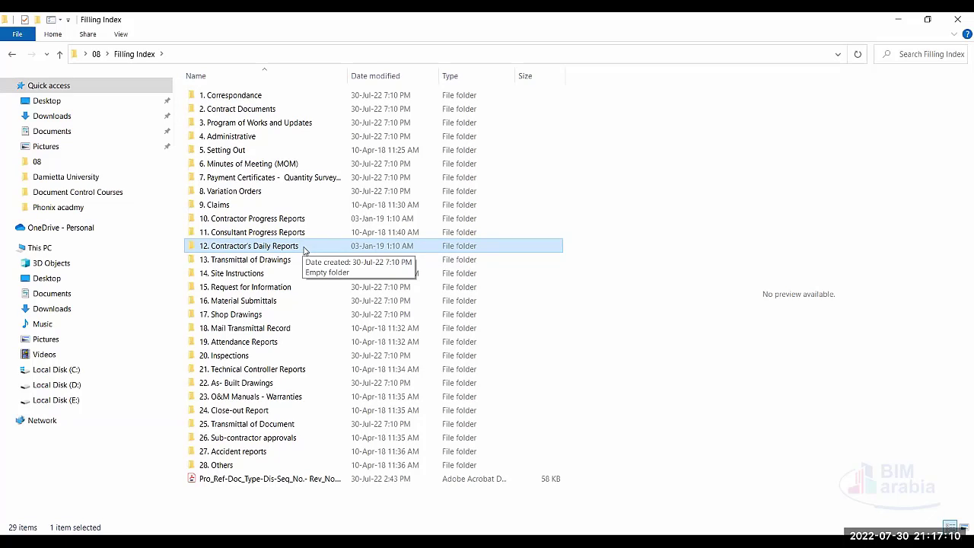
Step: Open 13.1. Structures within 13. Transmittal of Drawings and check its Incoming folder
{"action": "left_click", "coordinate": [354, 261]}
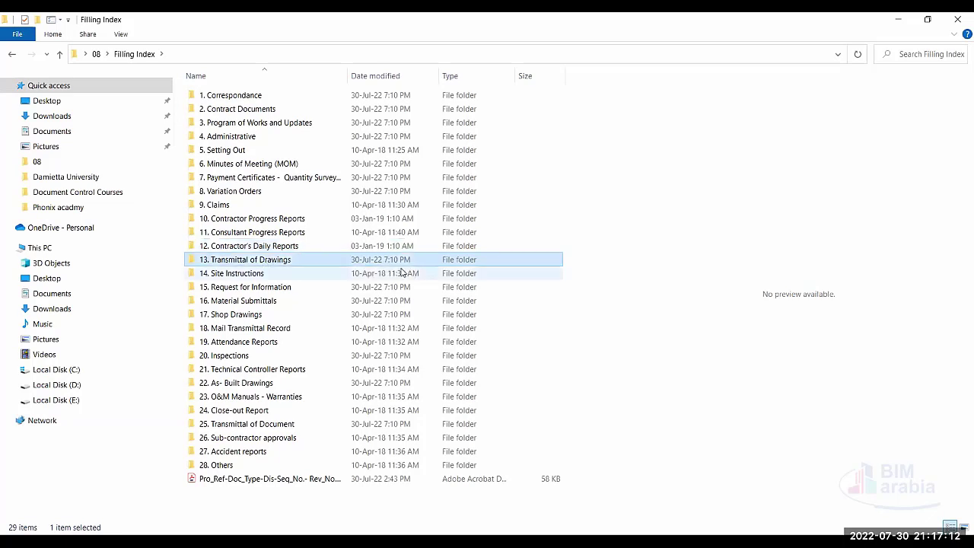
{"action": "double_click", "coordinate": [284, 261]}
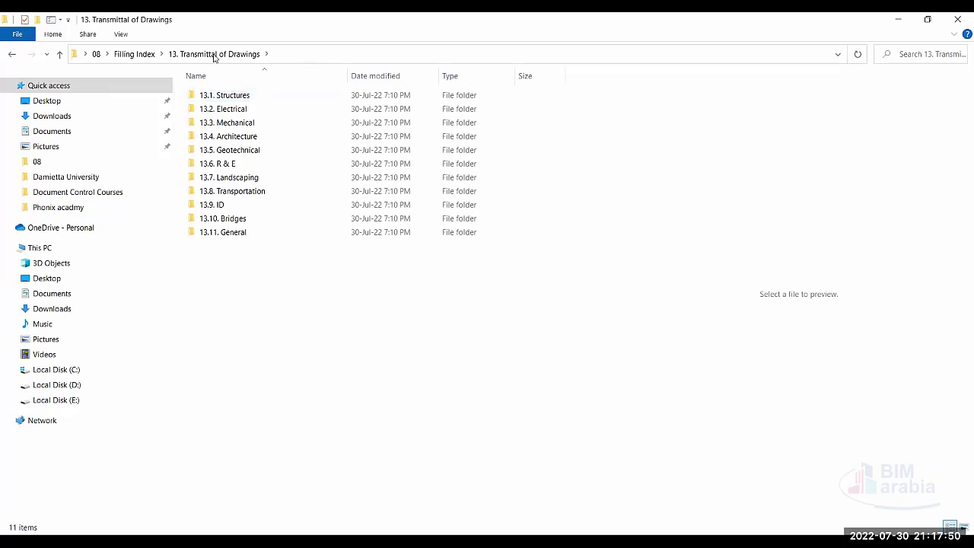
{"action": "double_click", "coordinate": [243, 99]}
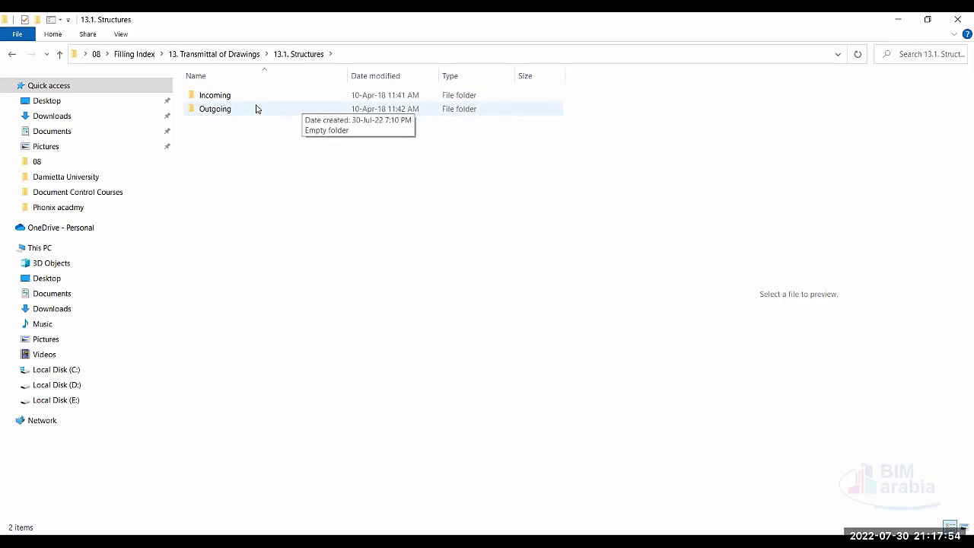
{"action": "double_click", "coordinate": [220, 95]}
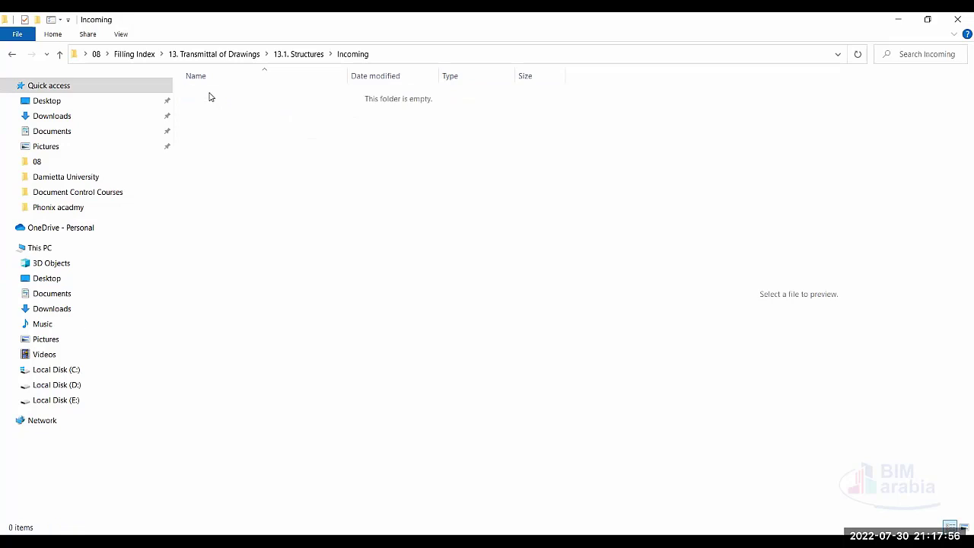
{"action": "key", "text": "alt+Left"}
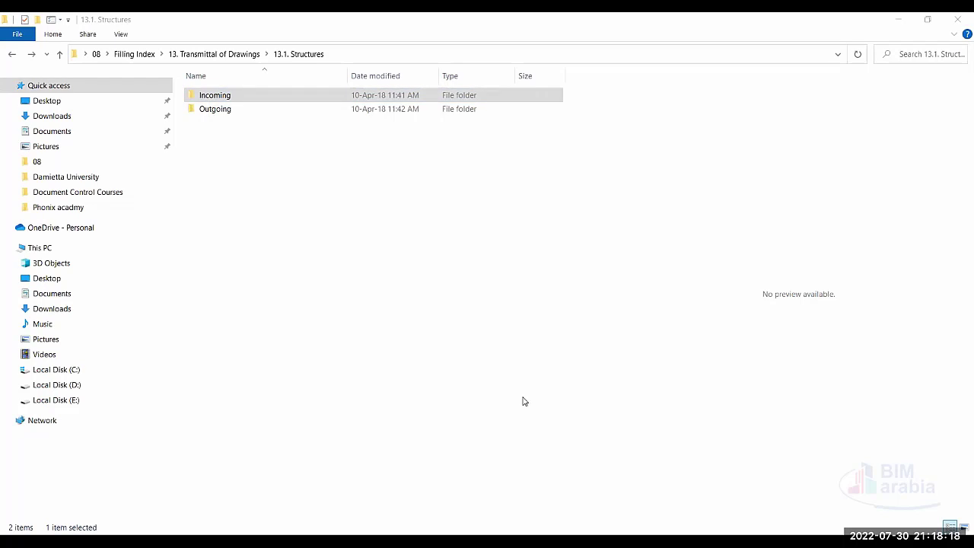
Step: Check the Outgoing folder of 13.1. Structures and go back up to Filling Index
{"action": "left_click", "coordinate": [232, 114]}
{"action": "double_click", "coordinate": [234, 115]}
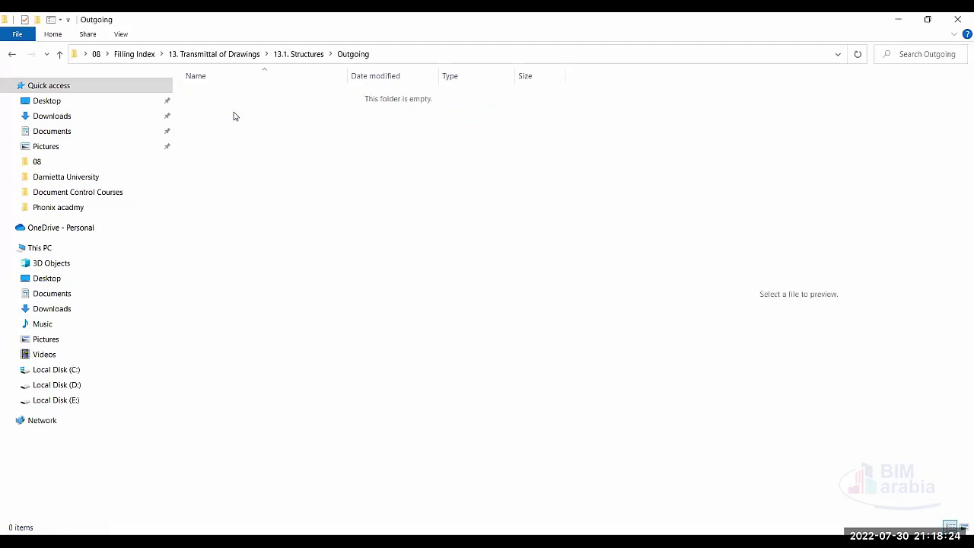
{"action": "left_click", "coordinate": [293, 55]}
{"action": "left_click", "coordinate": [229, 61]}
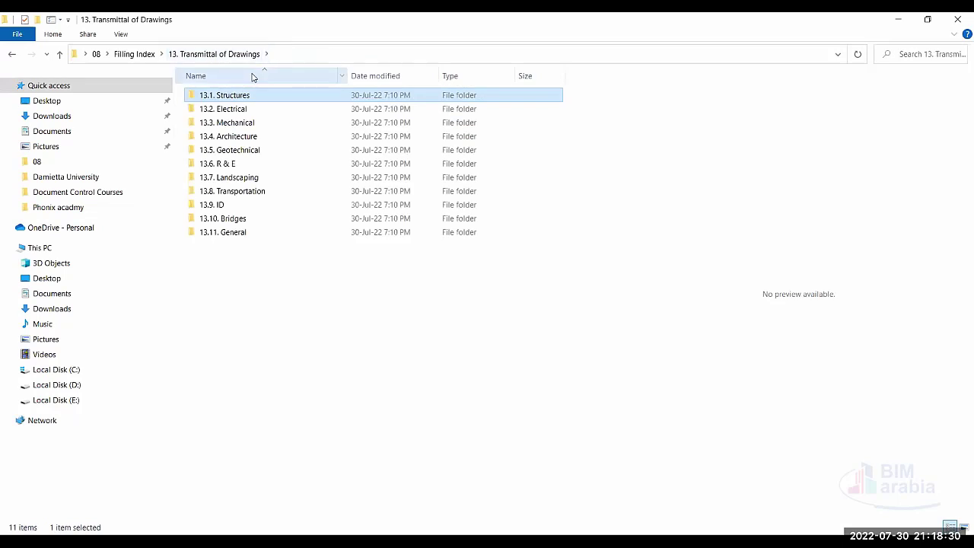
{"action": "left_click", "coordinate": [144, 56]}
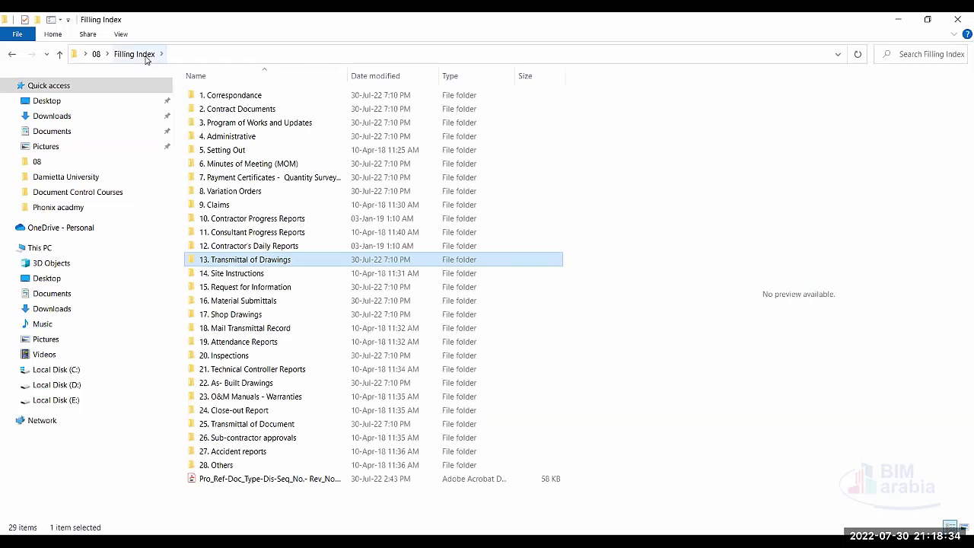
Step: Inspect the 14. Site Instructions folder and open 15. Request for Information from Filling Index to review its discipline subfolders
{"action": "left_click", "coordinate": [268, 276]}
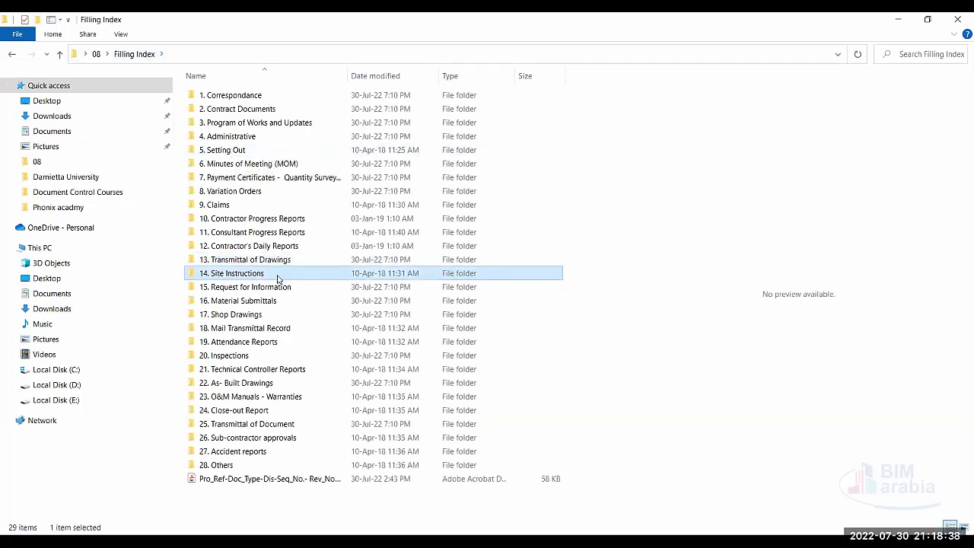
{"action": "double_click", "coordinate": [278, 279]}
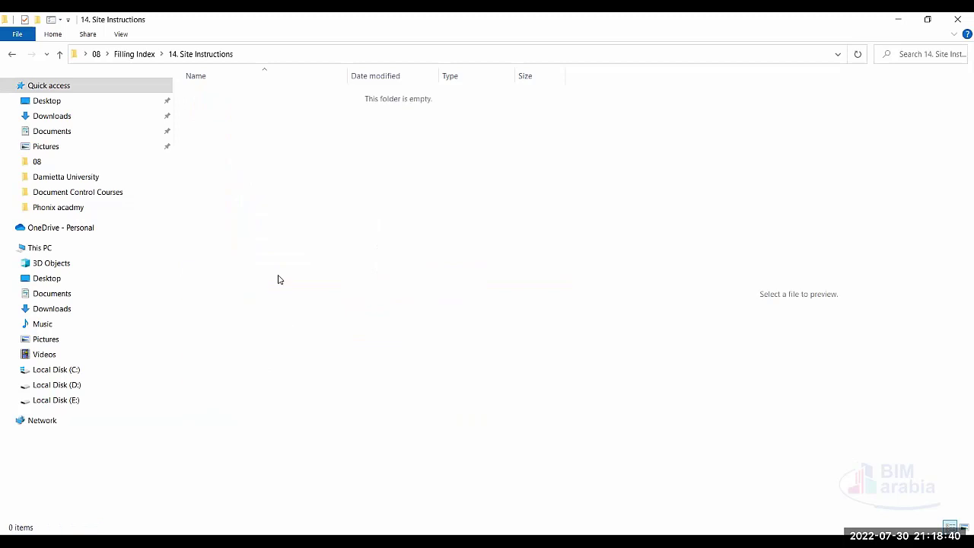
{"action": "key", "text": "alt+Left"}
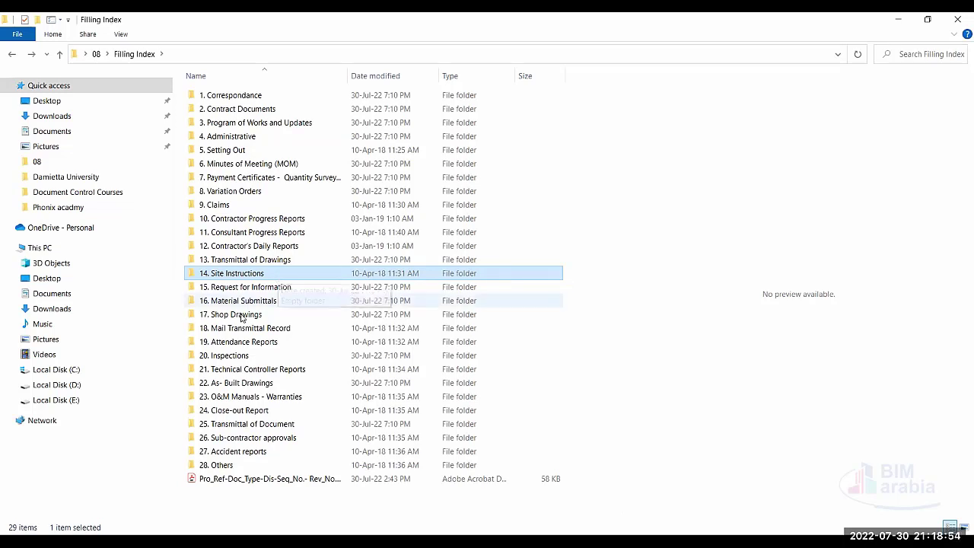
{"action": "left_click", "coordinate": [279, 288]}
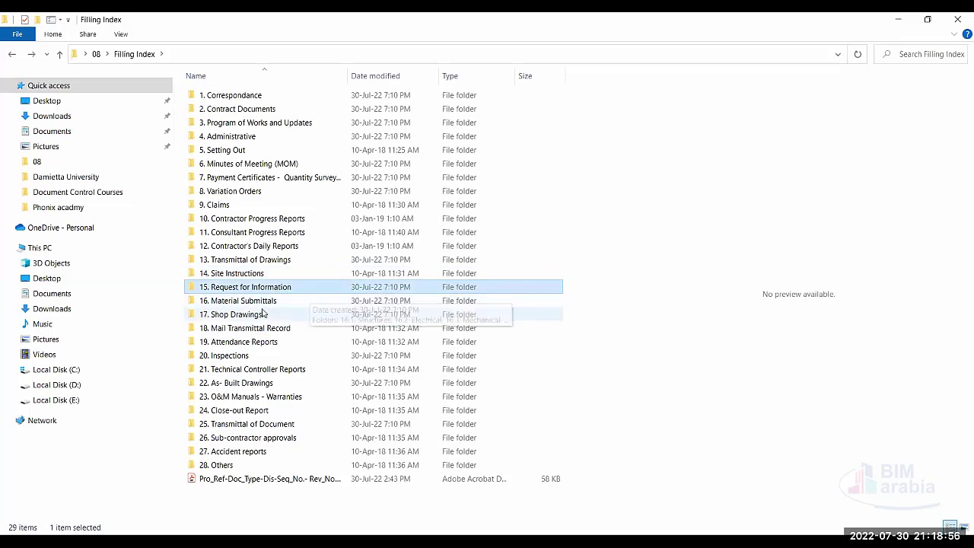
{"action": "double_click", "coordinate": [271, 294]}
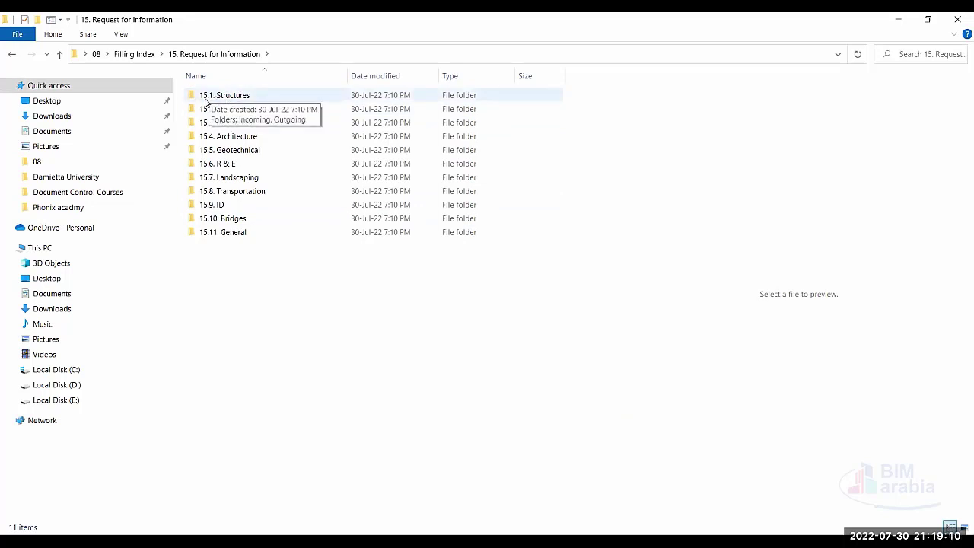
Step: Open 16. Material Submittals from Filling Index, review its discipline subfolders, and return to Filling Index
{"action": "key", "text": "BackSpace"}
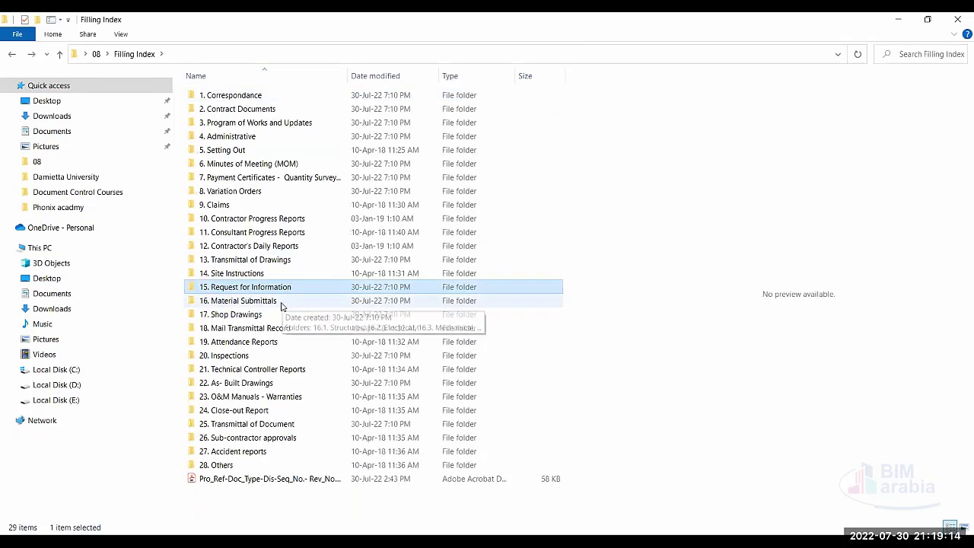
{"action": "double_click", "coordinate": [260, 302]}
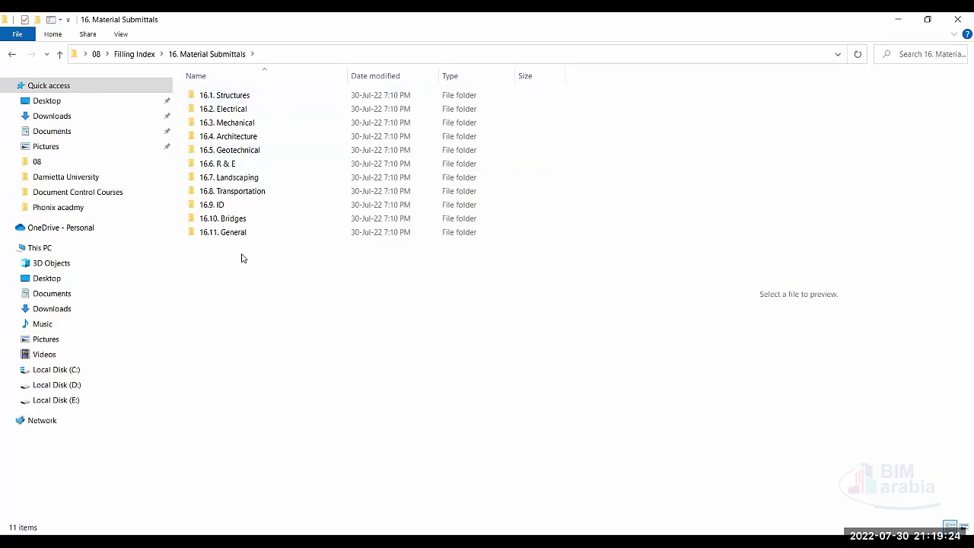
{"action": "key", "text": "BackSpace"}
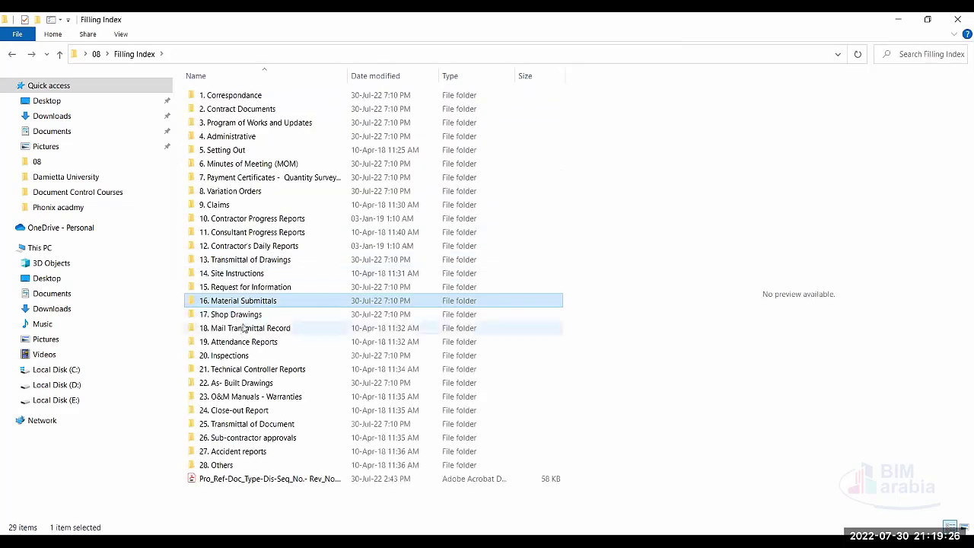
Step: Highlight 17. Shop Drawings and 18. Mail Transmittal Record, and check the contents of 19. Attendance Reports
{"action": "left_click", "coordinate": [256, 317]}
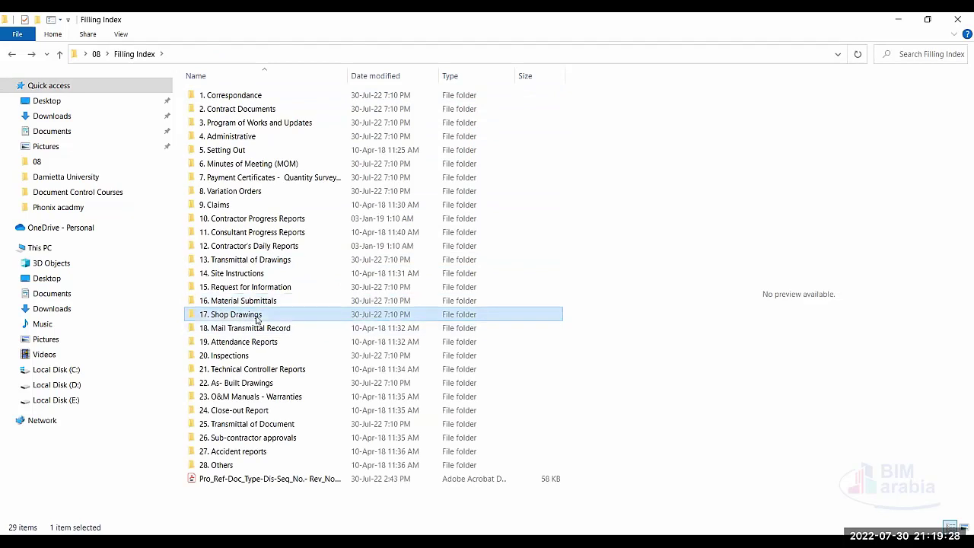
{"action": "left_click", "coordinate": [287, 331]}
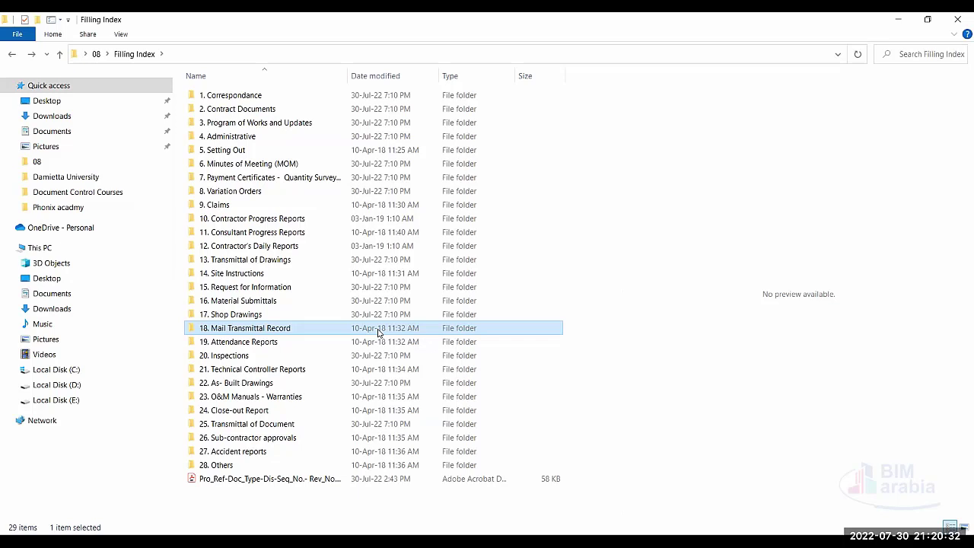
{"action": "double_click", "coordinate": [254, 344]}
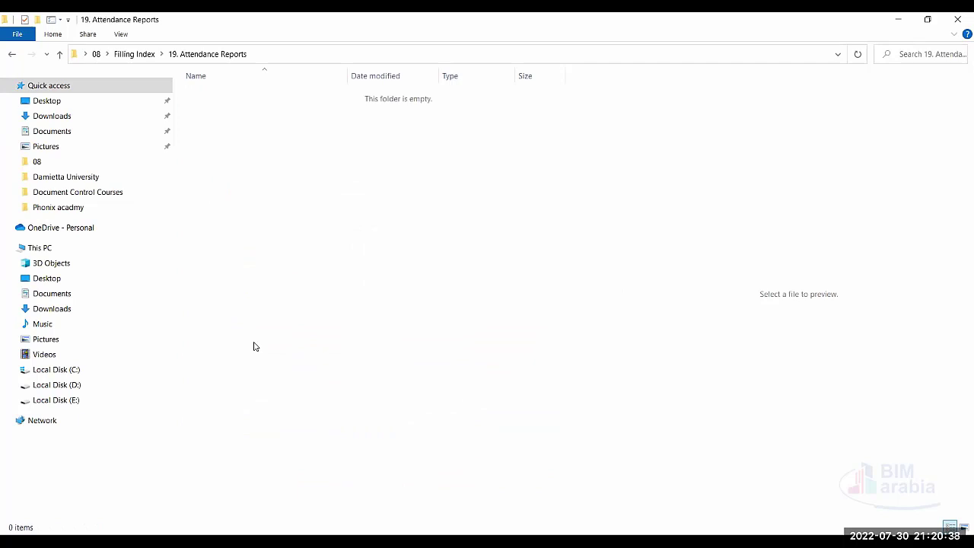
{"action": "key", "text": "alt+Left"}
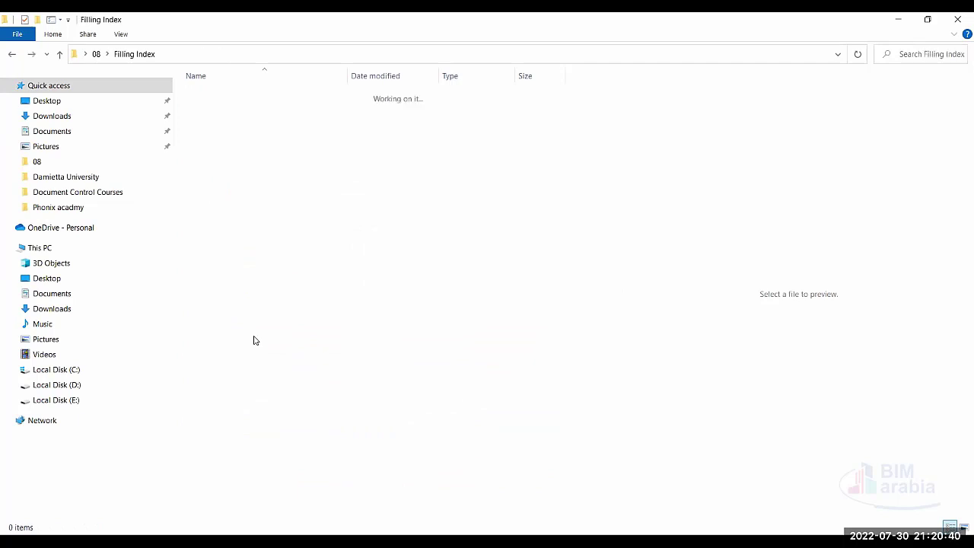
Step: Review the subfolders of 20. Inspections and go back up to Filling Index
{"action": "left_click", "coordinate": [250, 356]}
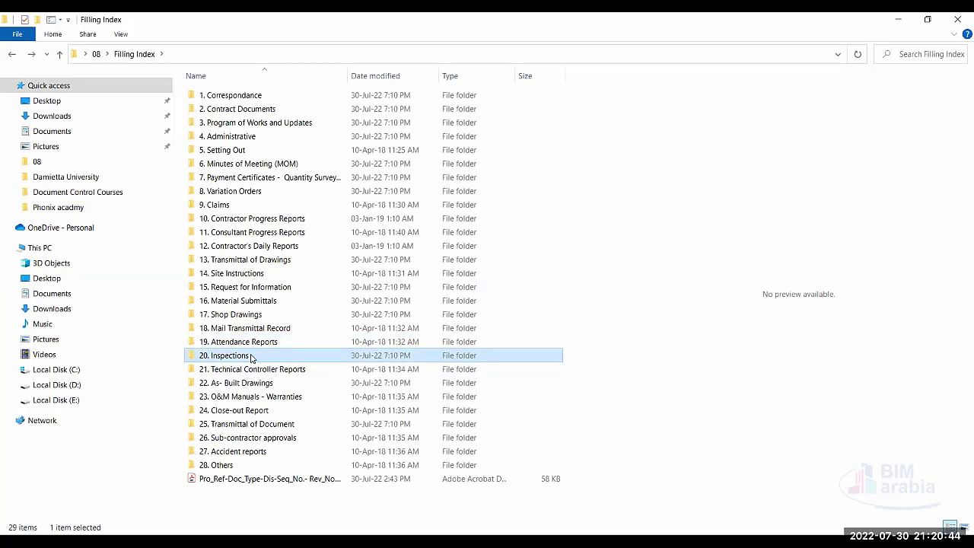
{"action": "double_click", "coordinate": [251, 358]}
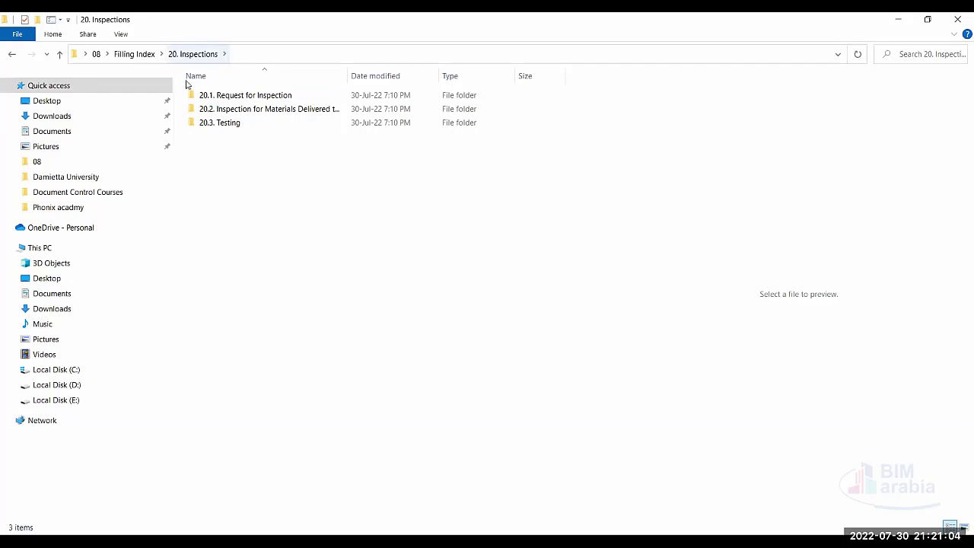
{"action": "key", "text": "alt+Up"}
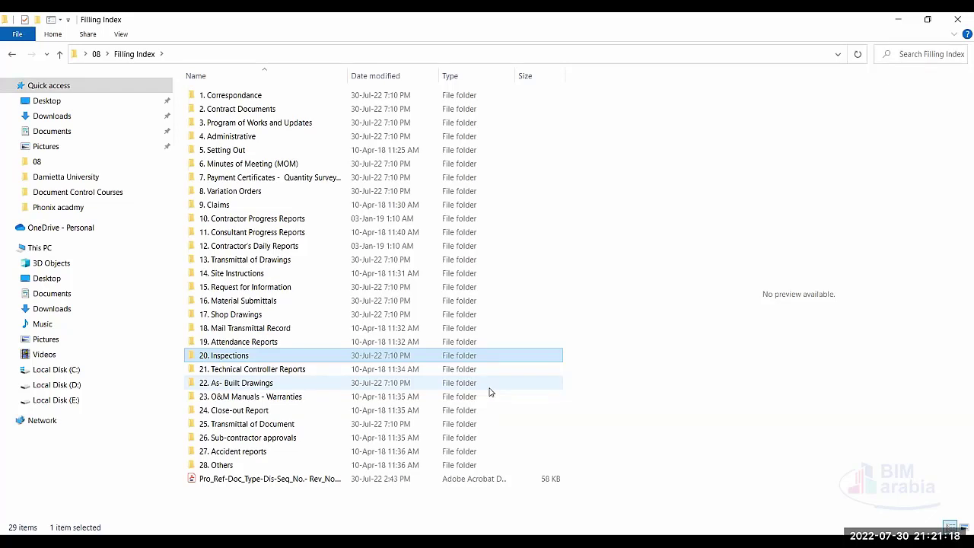
Step: Open 22. As- Built Drawings to review its discipline subfolders, and return to Filling Index
{"action": "left_click", "coordinate": [276, 384]}
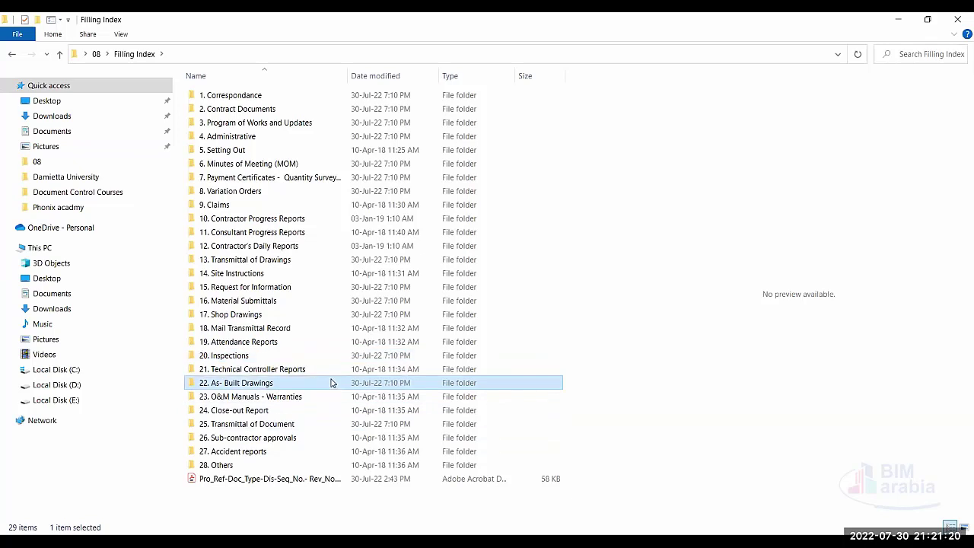
{"action": "double_click", "coordinate": [303, 390]}
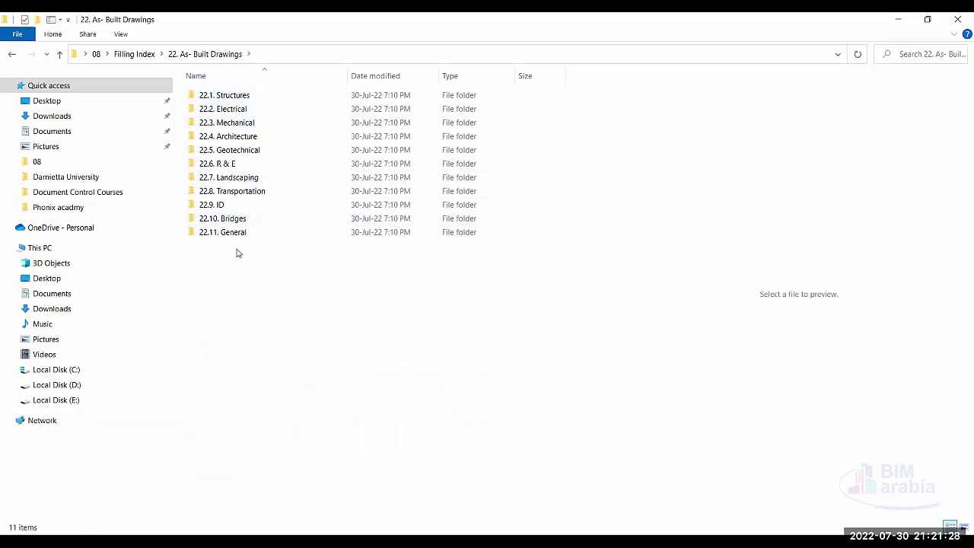
{"action": "key", "text": "alt+Left"}
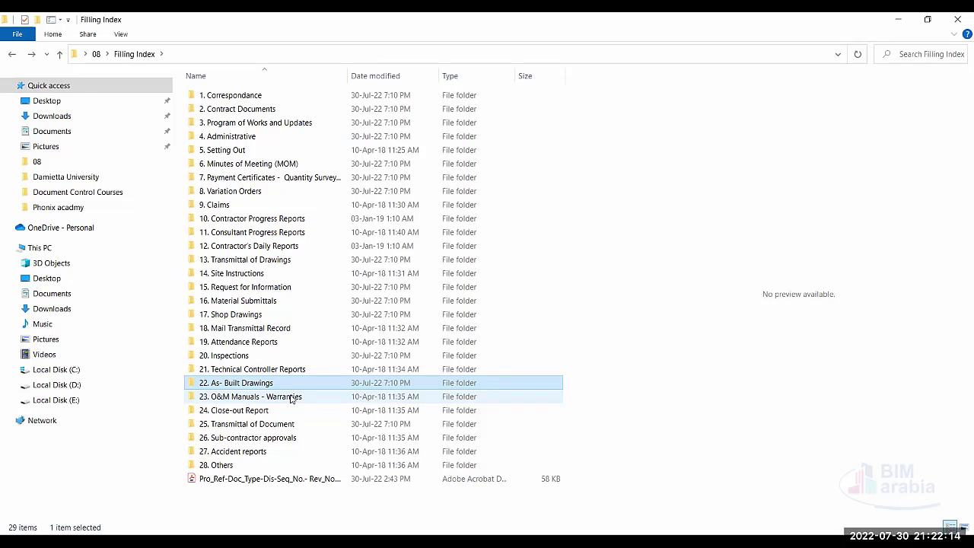
Step: Highlight 24. Close-out Report and review the discipline subfolders of 25. Transmittal of Document
{"action": "left_click", "coordinate": [257, 412]}
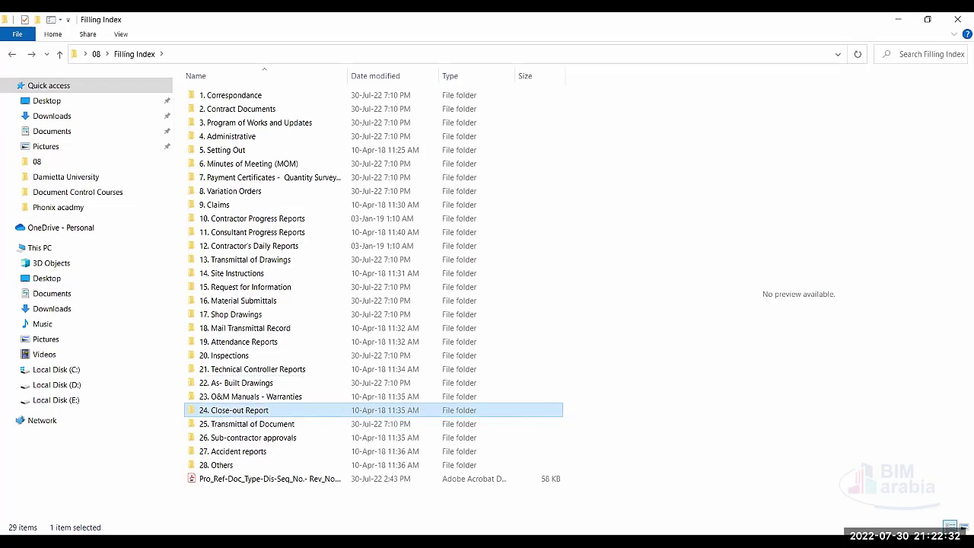
{"action": "double_click", "coordinate": [279, 424]}
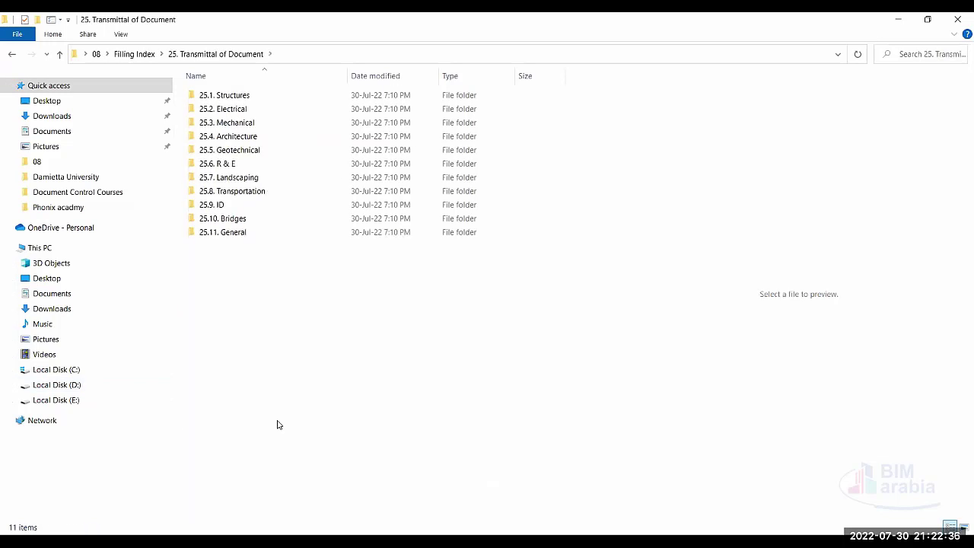
{"action": "key", "text": "alt+Left"}
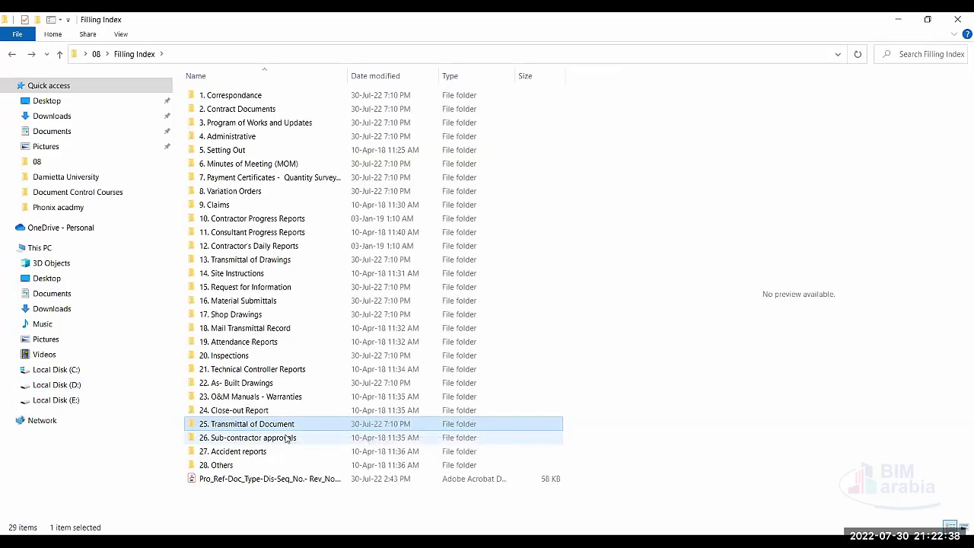
Step: Highlight 26. Sub-contractor approvals and check the 27. Accident reports folder, returning to Filling Index
{"action": "left_click", "coordinate": [300, 442]}
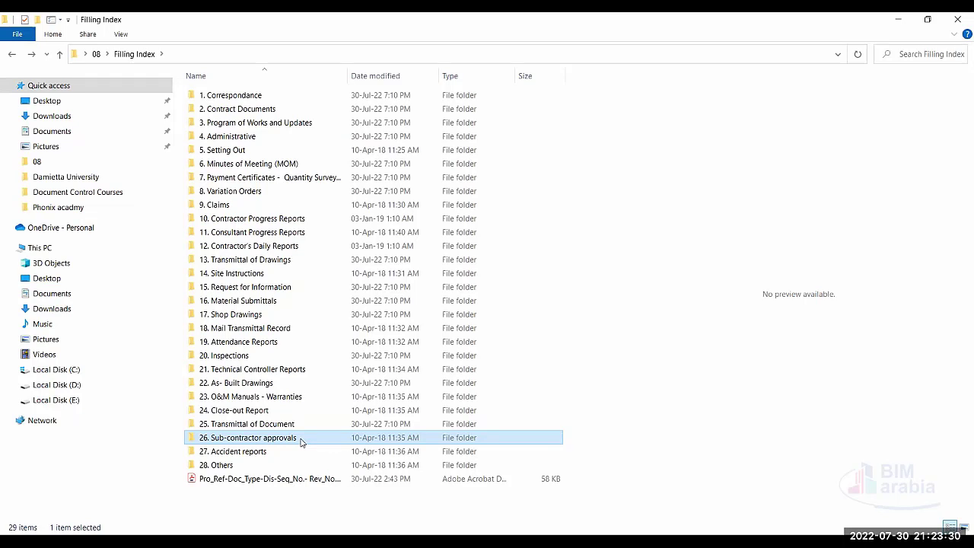
{"action": "double_click", "coordinate": [258, 452]}
{"action": "key", "text": "alt+Left"}
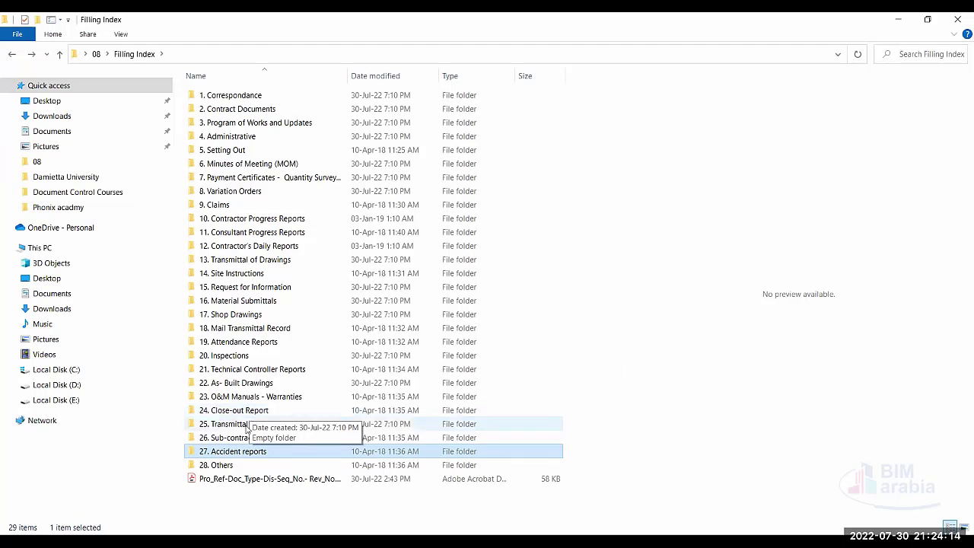
Step: Check the 28. Others folder and select the Pro_Ref-Doc_Type-Dis-Seq_No.- Rev_No PDF in Filling Index
{"action": "double_click", "coordinate": [221, 465]}
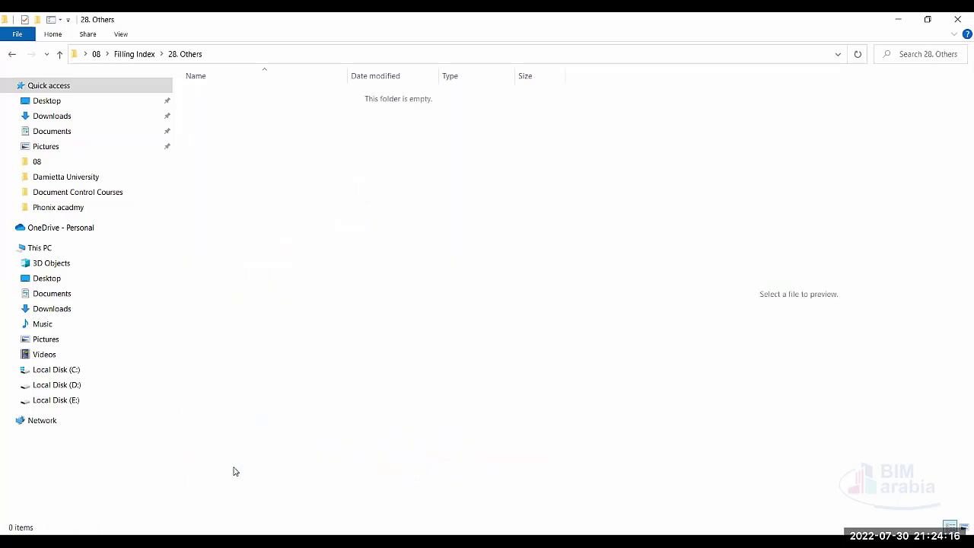
{"action": "key", "text": "alt+Left"}
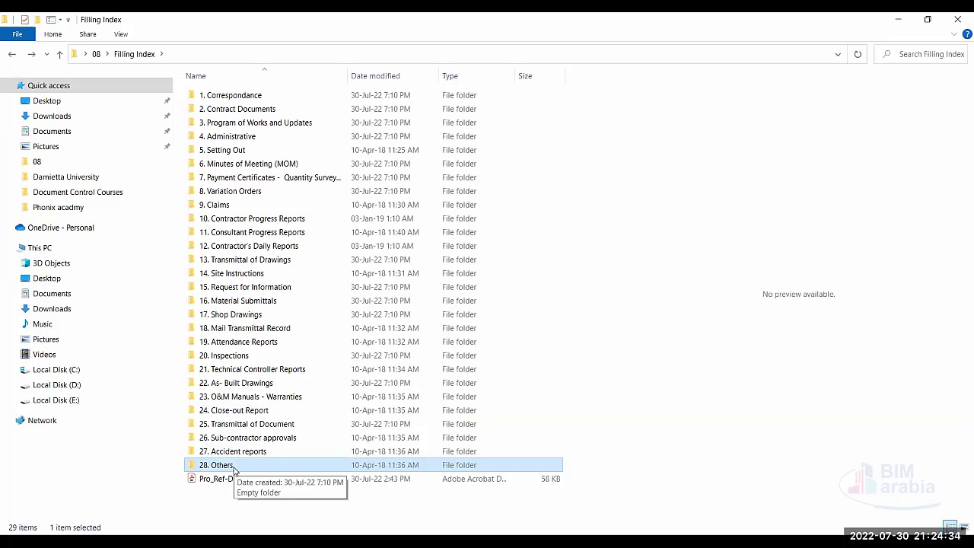
{"action": "left_click", "coordinate": [200, 479]}
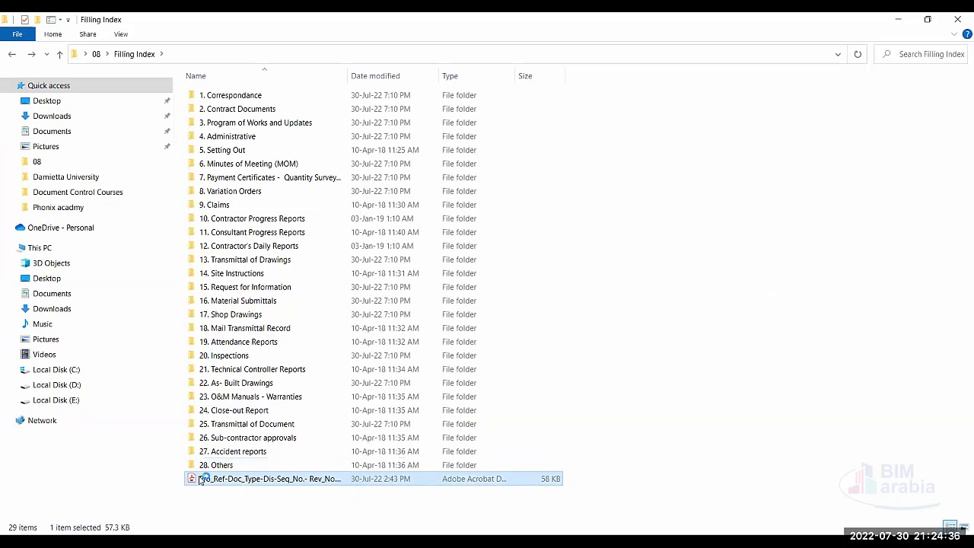